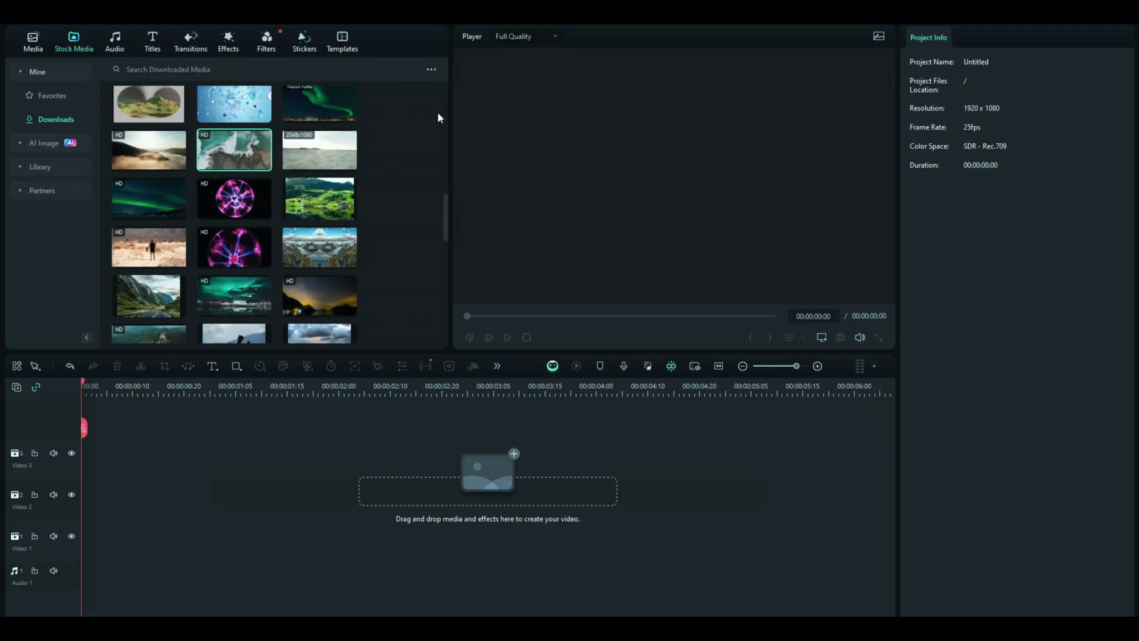
# Check the installed program version in the About information and close it
pyautogui.click(228, 18)
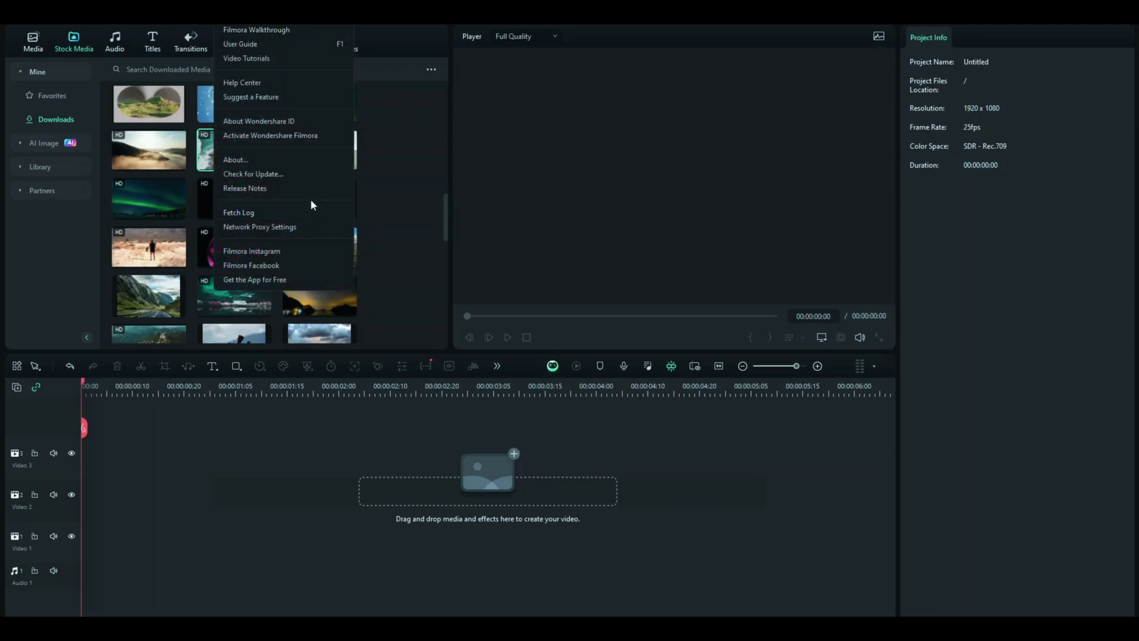
pyautogui.click(290, 159)
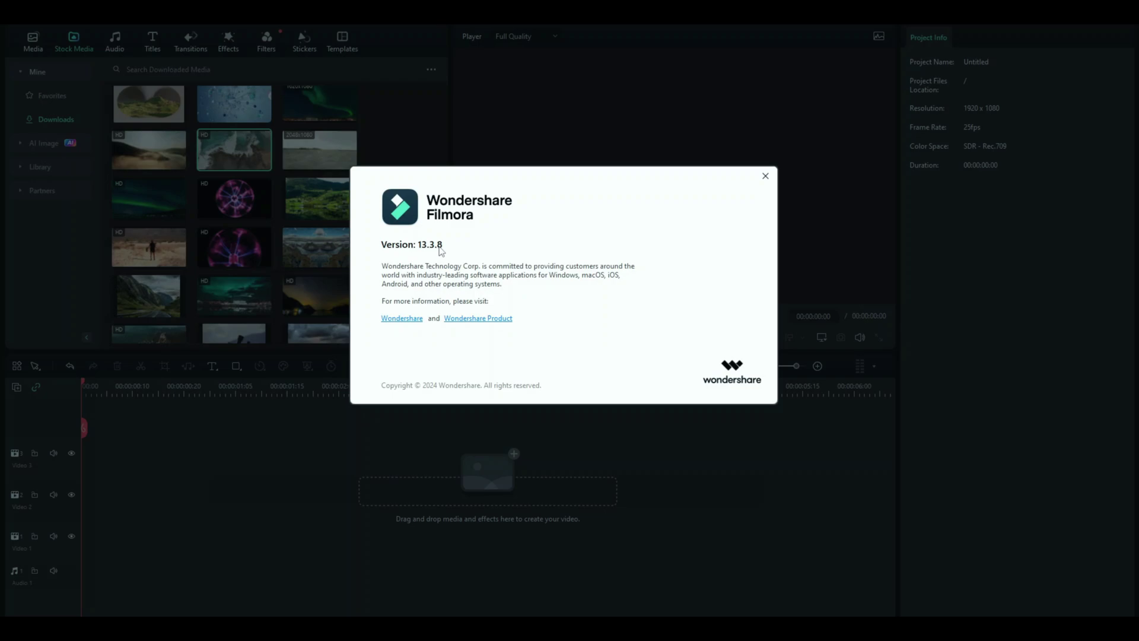
pyautogui.click(765, 176)
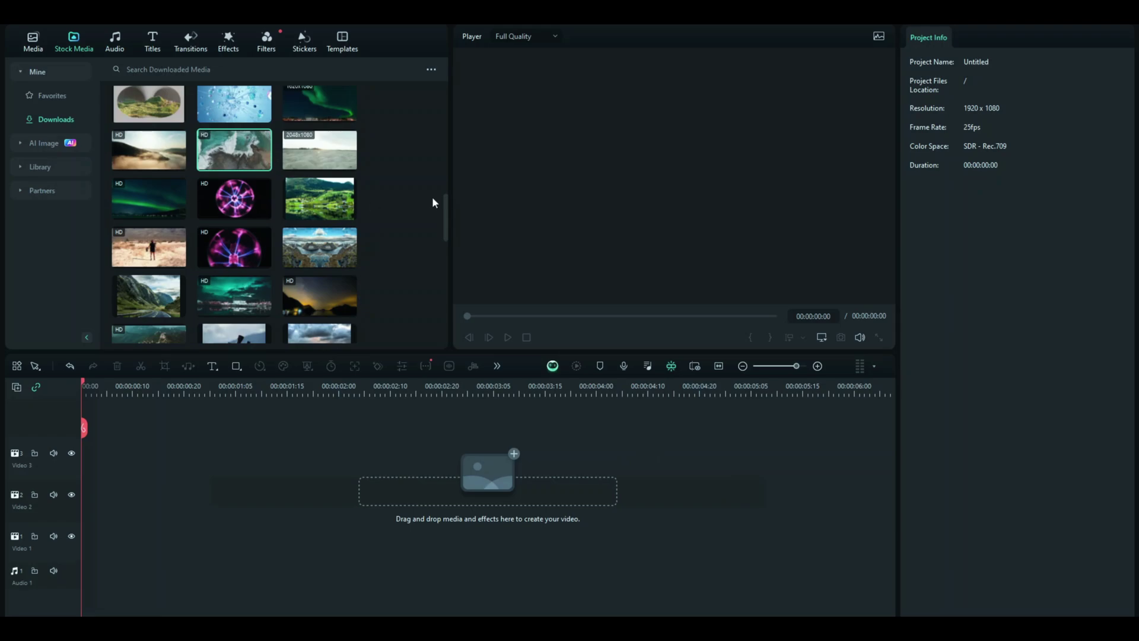
# Place the downloaded aerial coastline clip at the start of the Video 2 track and move the playhead to 00:00:00:20
pyautogui.moveTo(230, 148)
pyautogui.moveTo(230, 149); pyautogui.dragTo(267, 496)
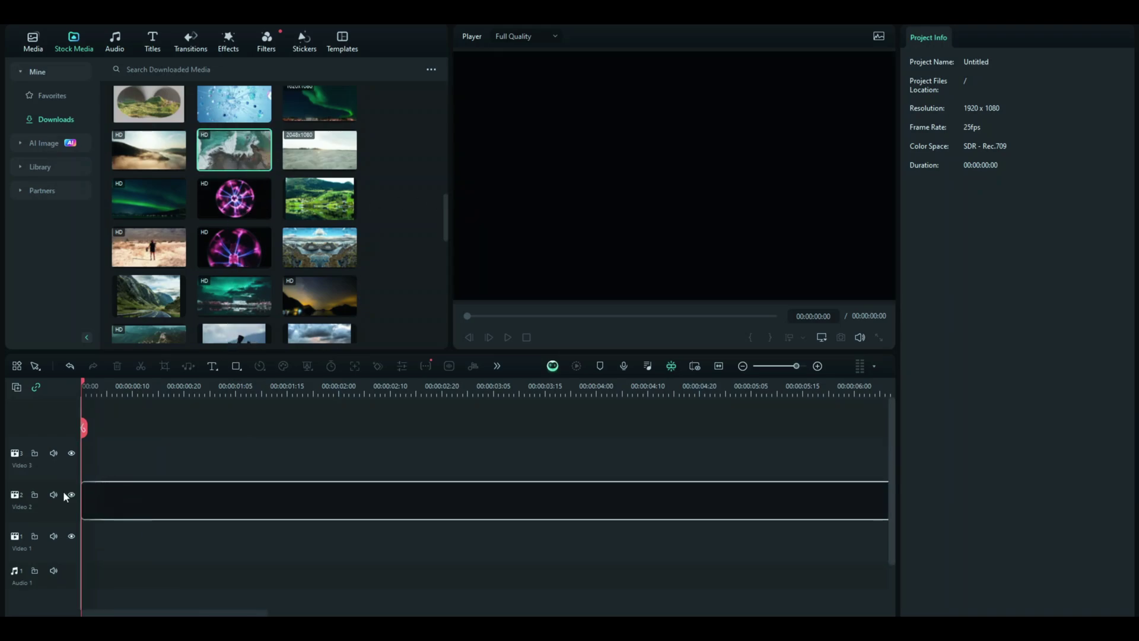
pyautogui.click(230, 387)
pyautogui.moveTo(320, 374); pyautogui.dragTo(380, 481)
pyautogui.click(293, 424)
pyautogui.moveTo(230, 381); pyautogui.dragTo(184, 414)
# Select the coastline clip on the timeline and turn on the Ruler around the preview
pyautogui.rightClick(610, 154)
pyautogui.click(582, 418)
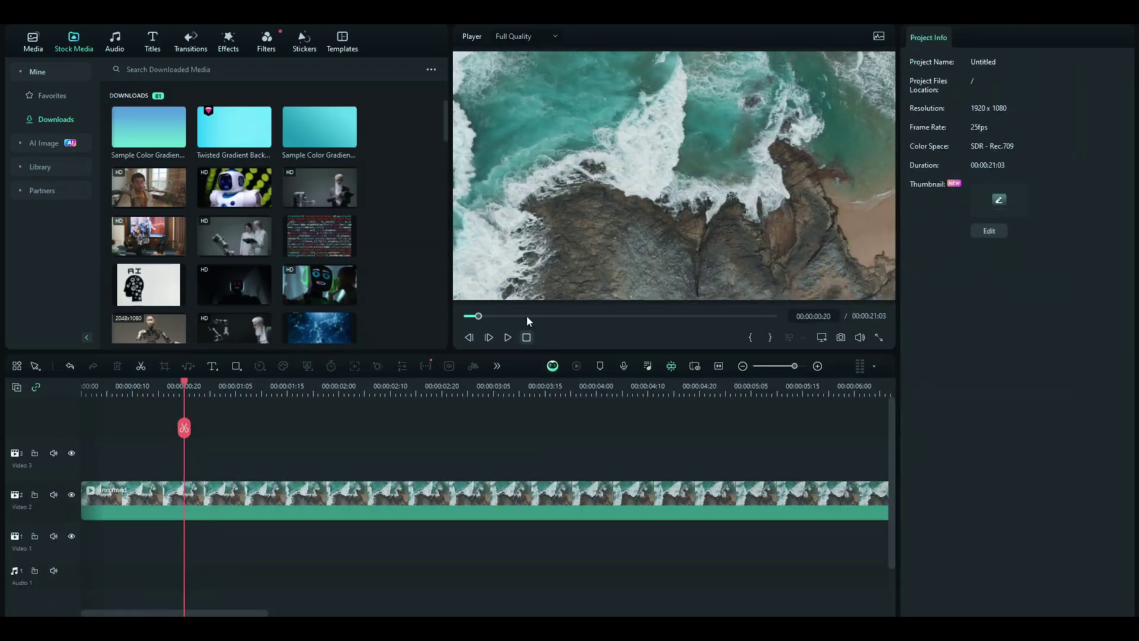
pyautogui.click(507, 497)
pyautogui.moveTo(508, 436); pyautogui.dragTo(491, 507)
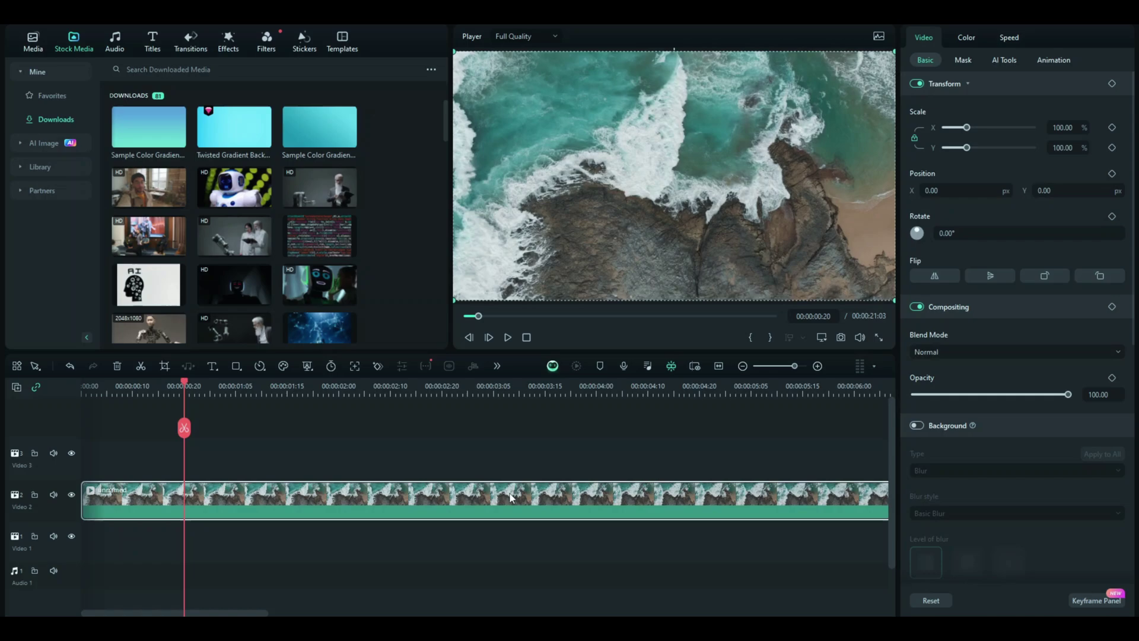
pyautogui.rightClick(606, 119)
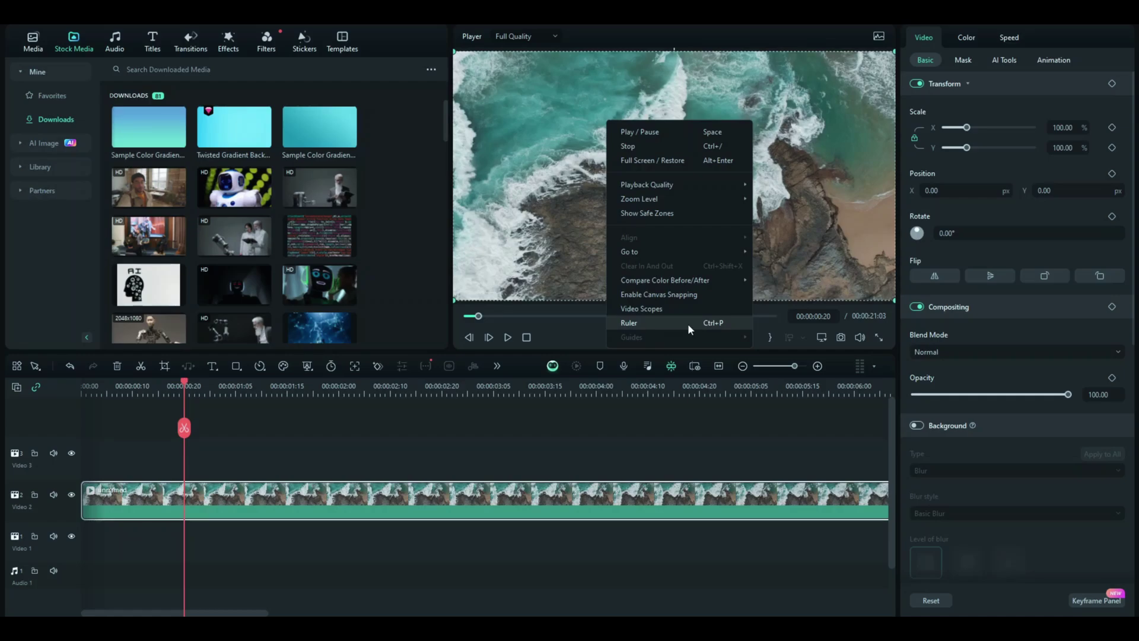
pyautogui.click(657, 322)
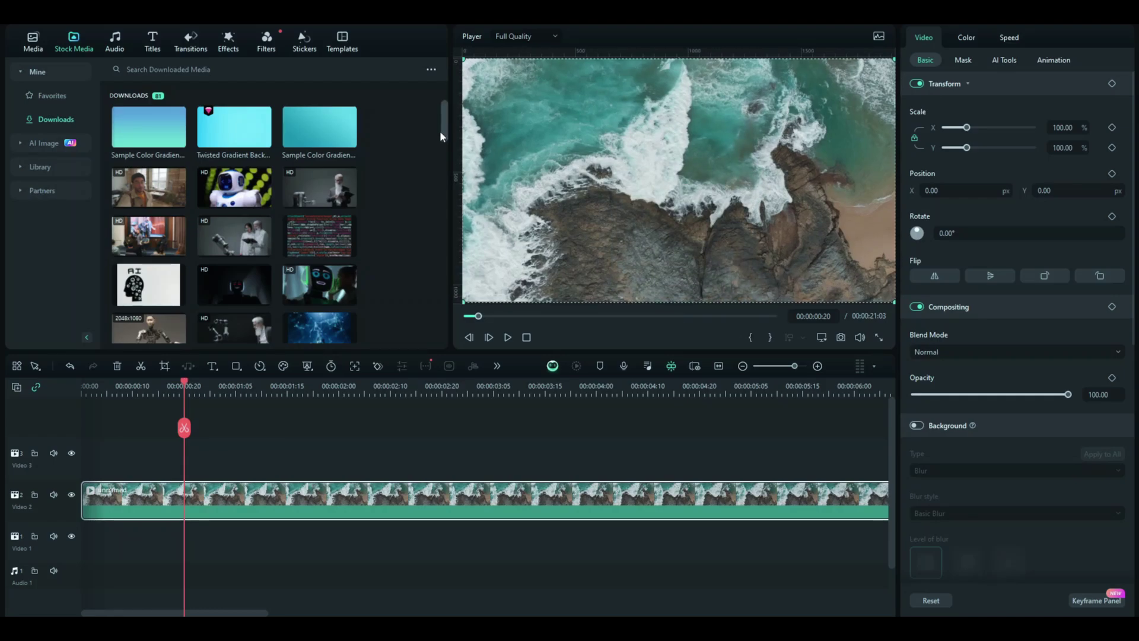
# Pull a vertical guide from the ruler onto the left part of the frame and delete it
pyautogui.moveTo(453, 126); pyautogui.dragTo(490, 137)
pyautogui.rightClick(490, 133)
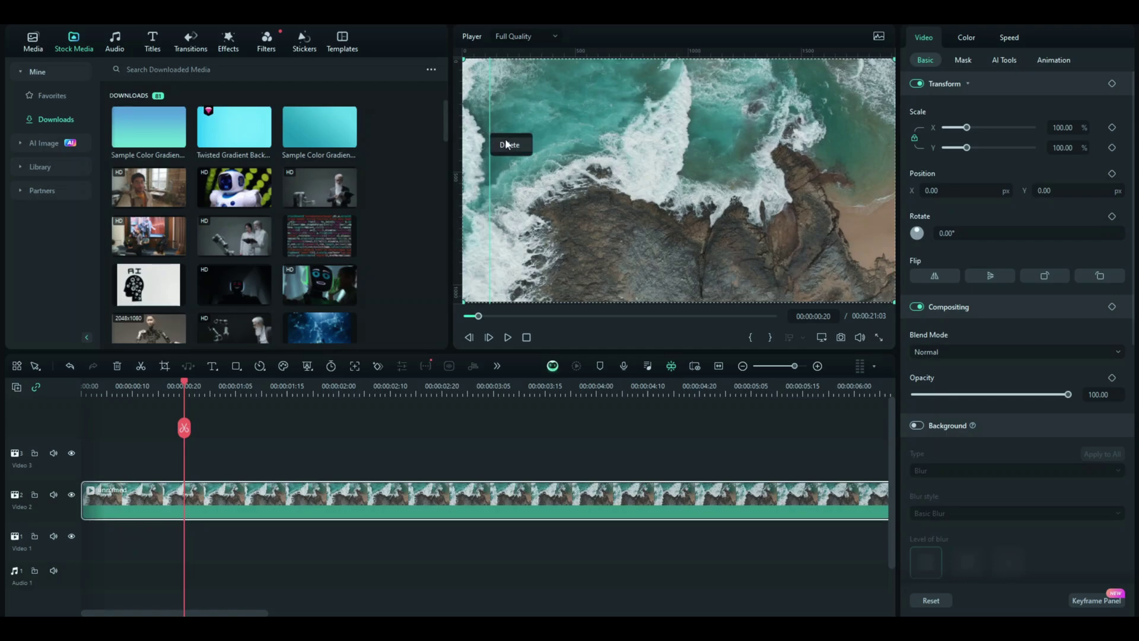
pyautogui.click(512, 145)
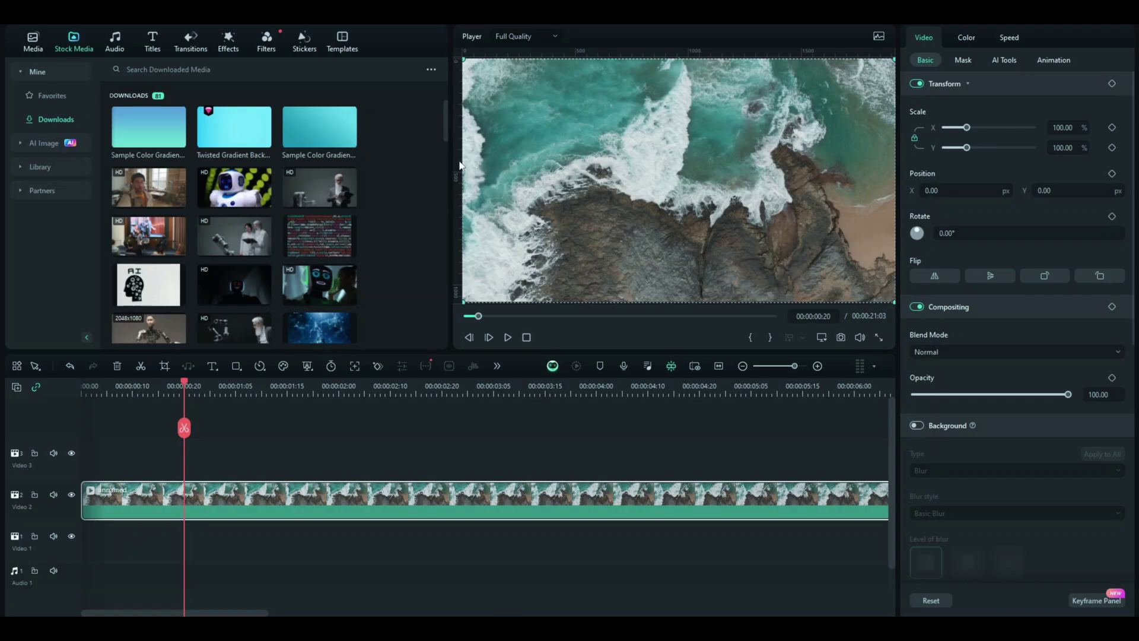
# Place two vertical and two horizontal guides from the rulers, one close to each edge of the frame
pyautogui.moveTo(460, 164); pyautogui.dragTo(491, 240)
pyautogui.moveTo(657, 75); pyautogui.dragTo(755, 290)
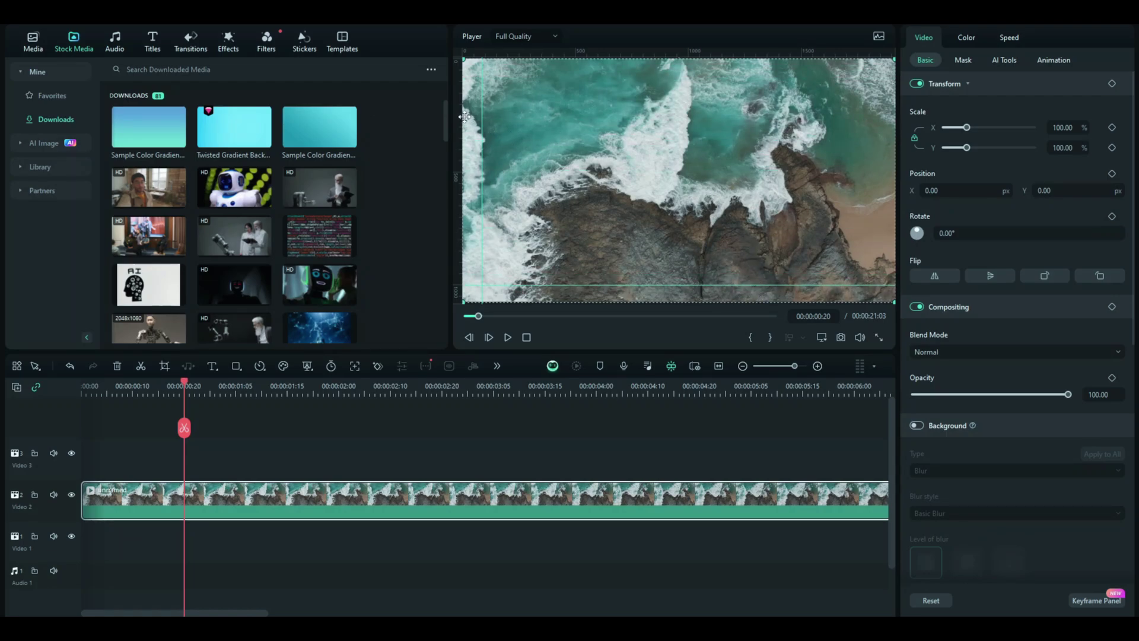
pyautogui.moveTo(458, 116); pyautogui.dragTo(883, 241)
pyautogui.moveTo(633, 56); pyautogui.dragTo(663, 76)
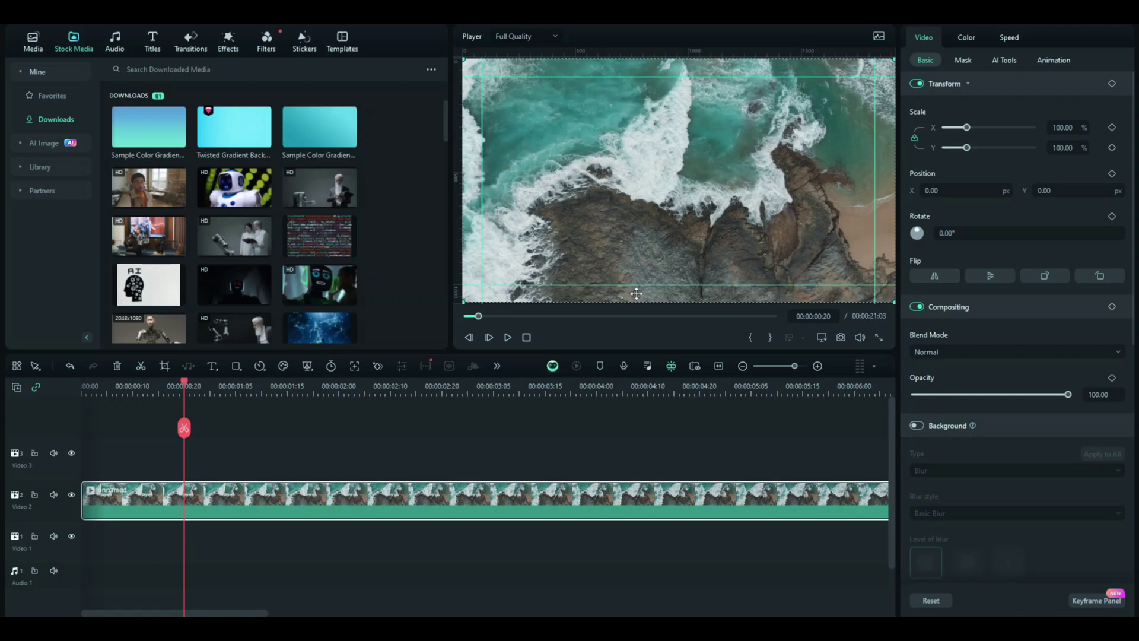
# Reselect the coastline clip and remove all four guides from the preview
pyautogui.click(421, 450)
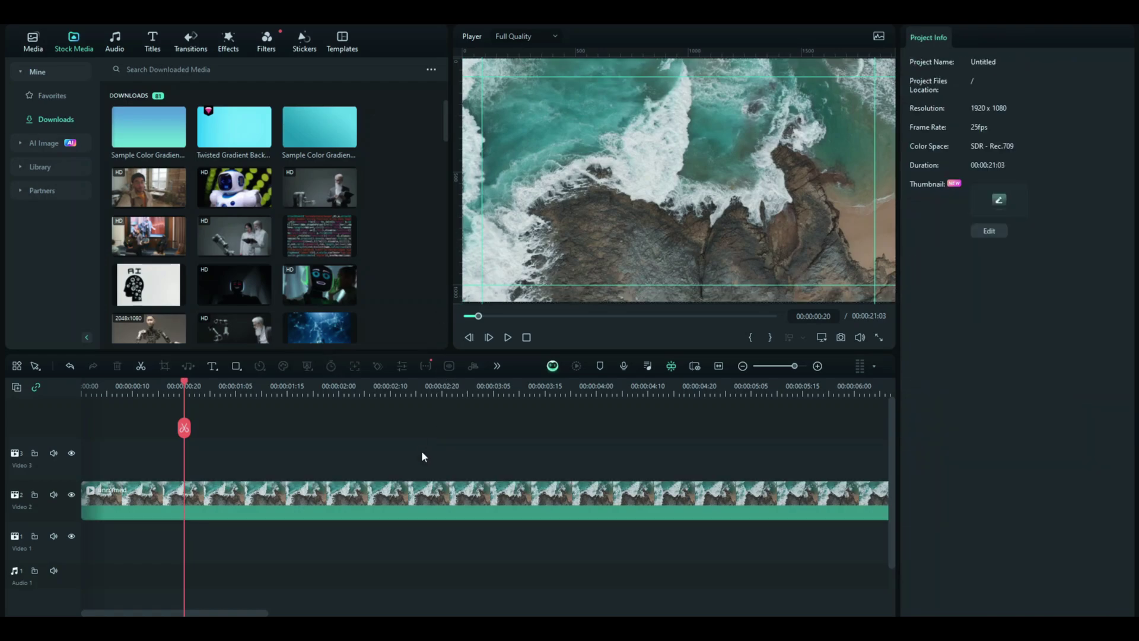
pyautogui.click(379, 493)
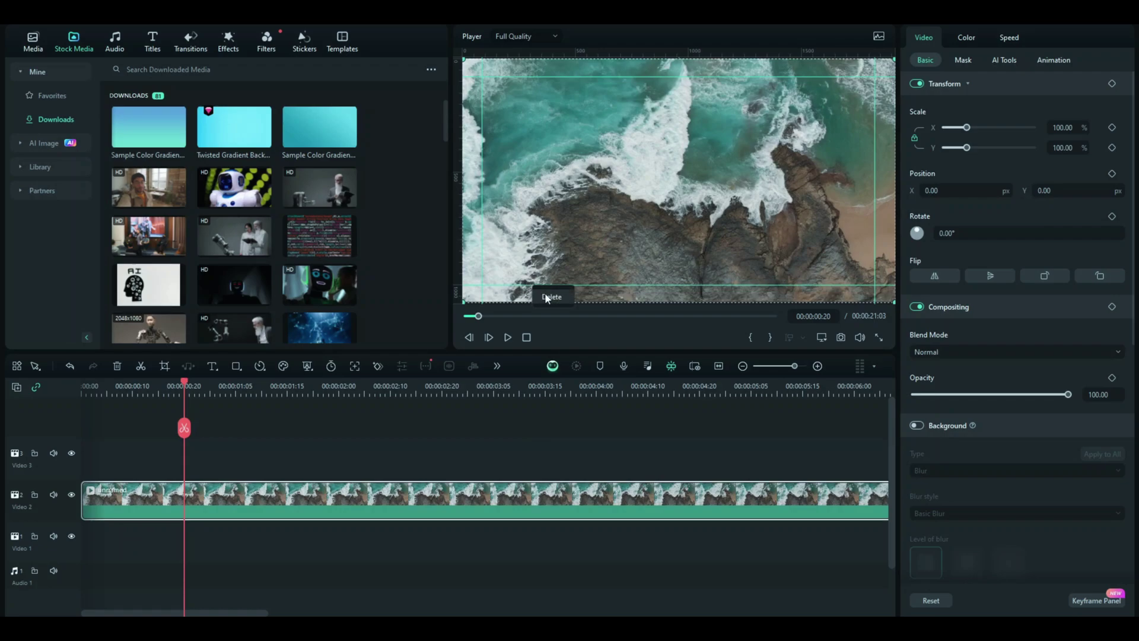
pyautogui.click(547, 293)
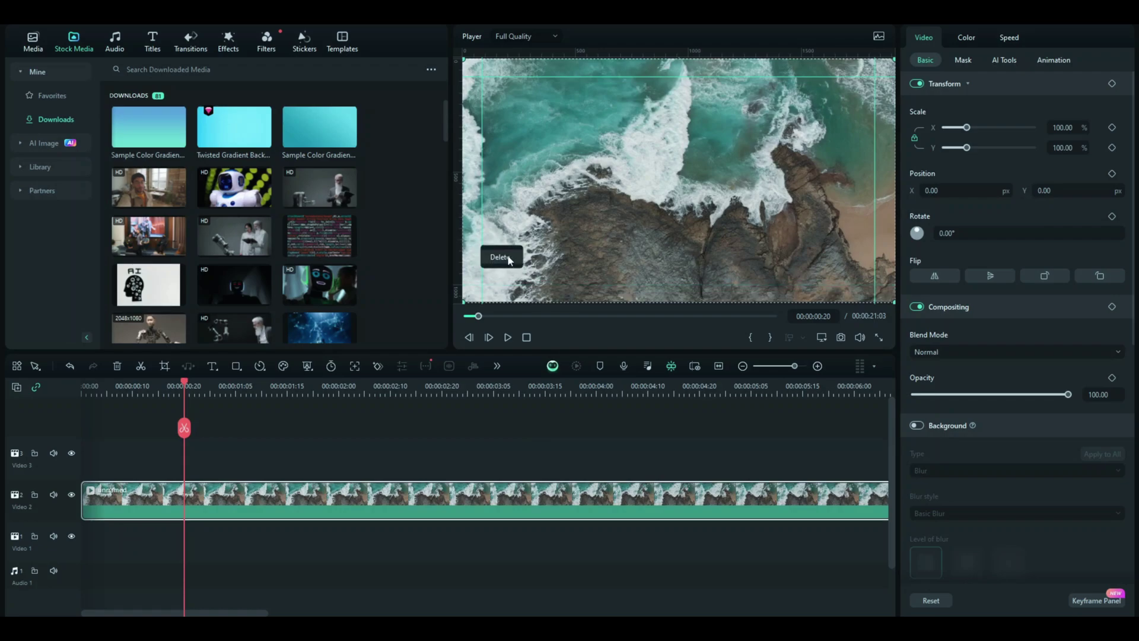
pyautogui.click(502, 256)
pyautogui.click(542, 84)
pyautogui.moveTo(874, 156); pyautogui.dragTo(914, 170)
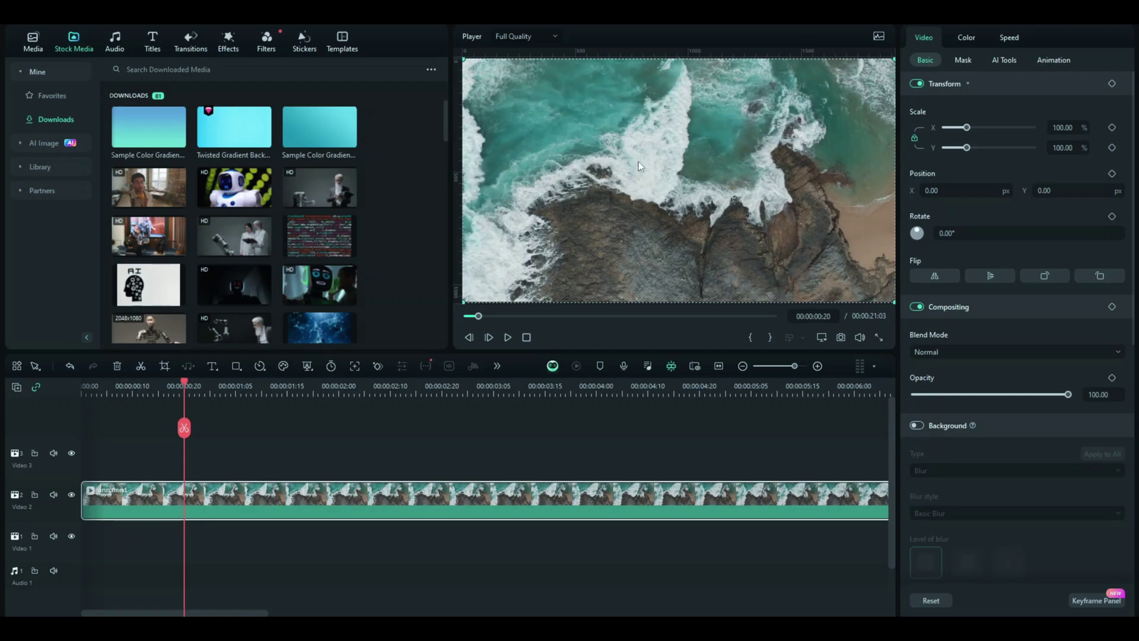
# Create a new vertical guide in the left part of the frame by entering its position numerically, keeping the default color
pyautogui.rightClick(578, 128)
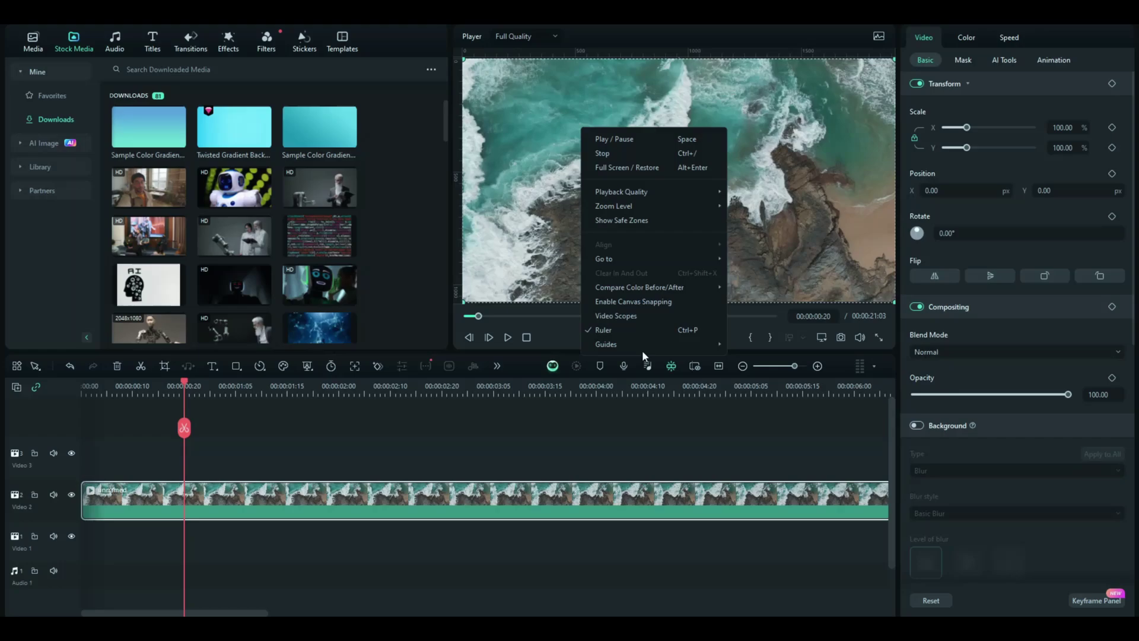
pyautogui.moveTo(653, 344)
pyautogui.click(768, 345)
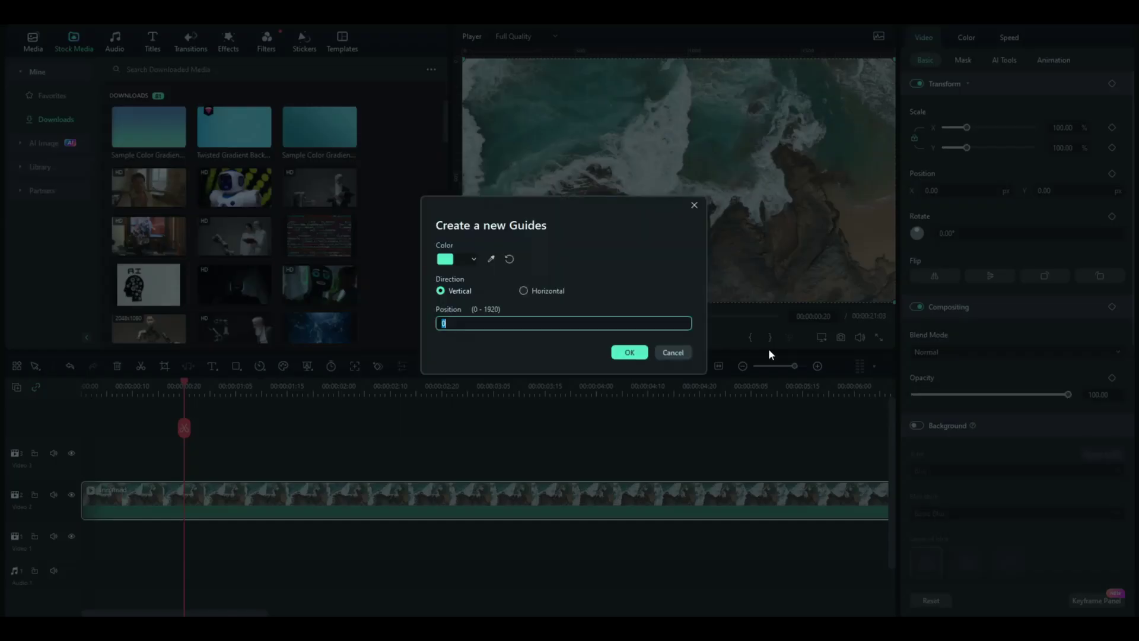
pyautogui.moveTo(533, 205); pyautogui.dragTo(608, 235)
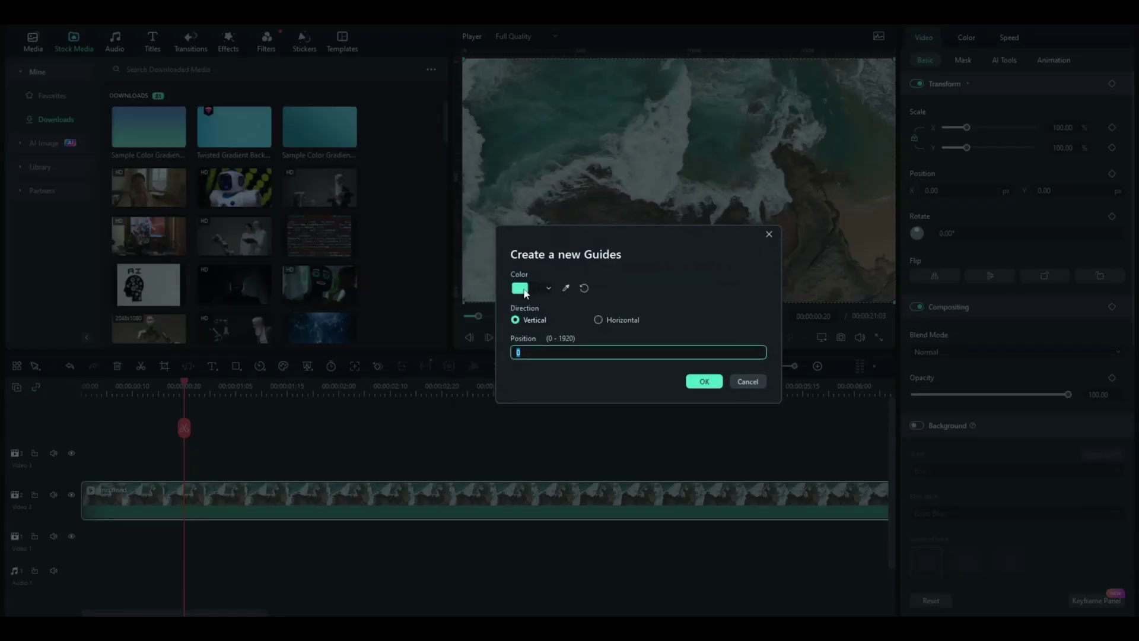
pyautogui.click(643, 247)
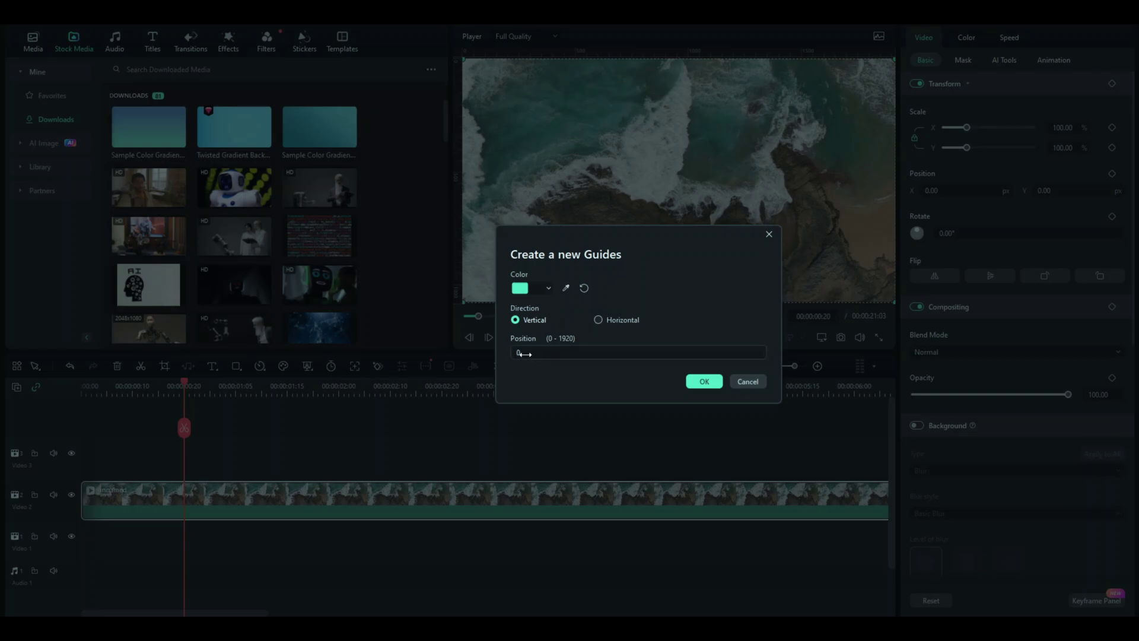
pyautogui.moveTo(550, 232); pyautogui.dragTo(553, 309)
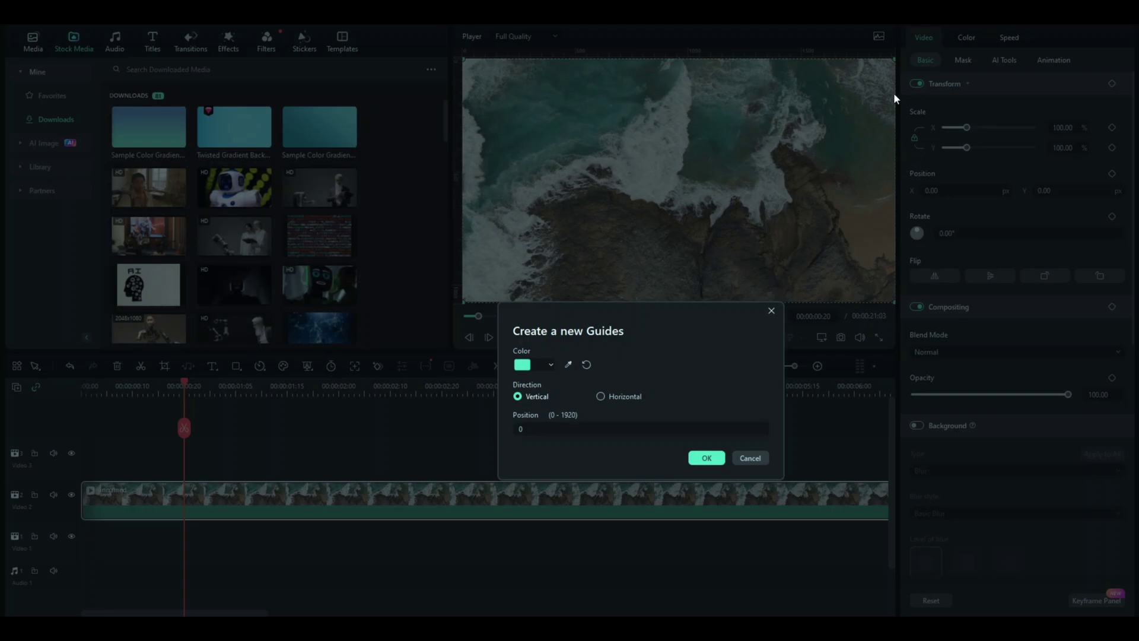
pyautogui.moveTo(566, 427); pyautogui.dragTo(676, 428)
pyautogui.moveTo(541, 427); pyautogui.dragTo(556, 423)
pyautogui.click(709, 457)
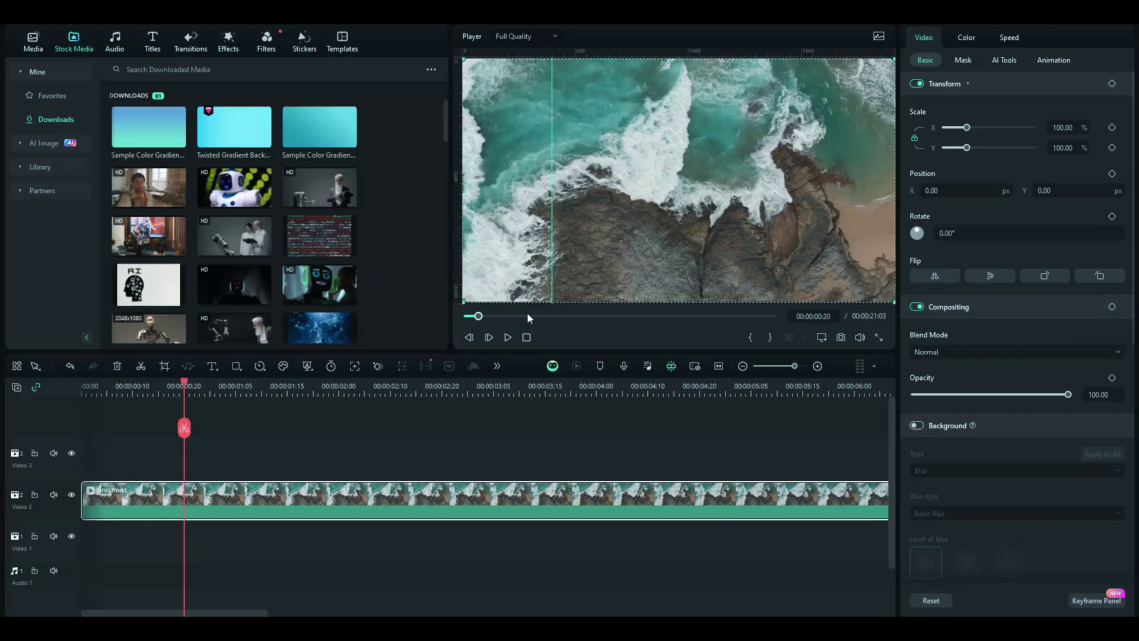
# Create a second vertical guide at position 750 and move it just past the 1500 mark on the ruler
pyautogui.rightClick(694, 150)
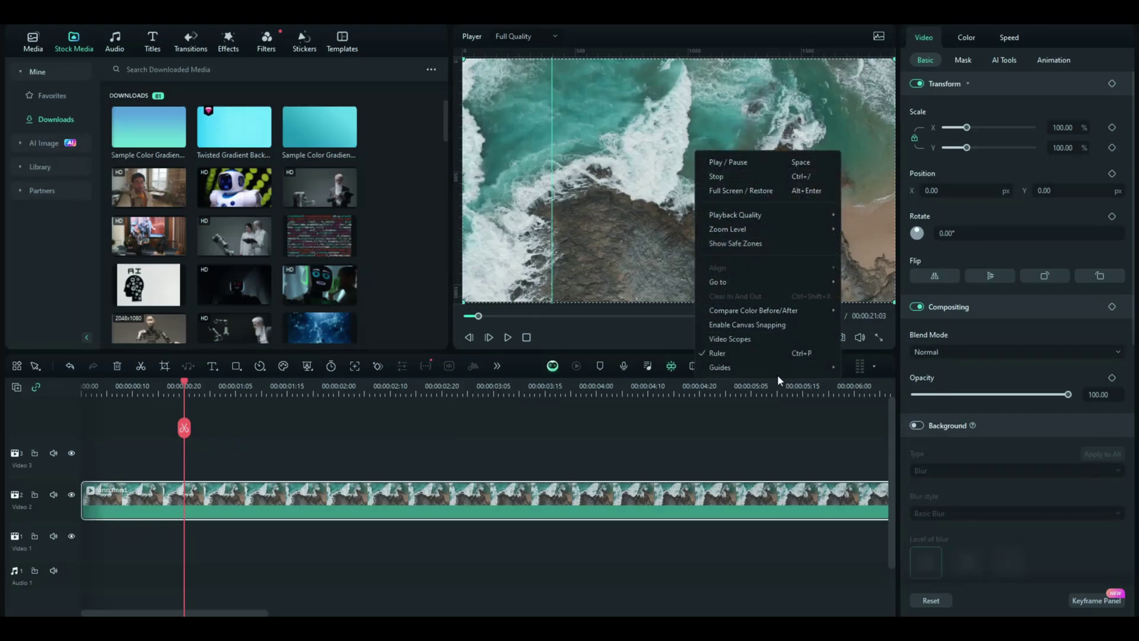
pyautogui.moveTo(773, 365)
pyautogui.click(878, 368)
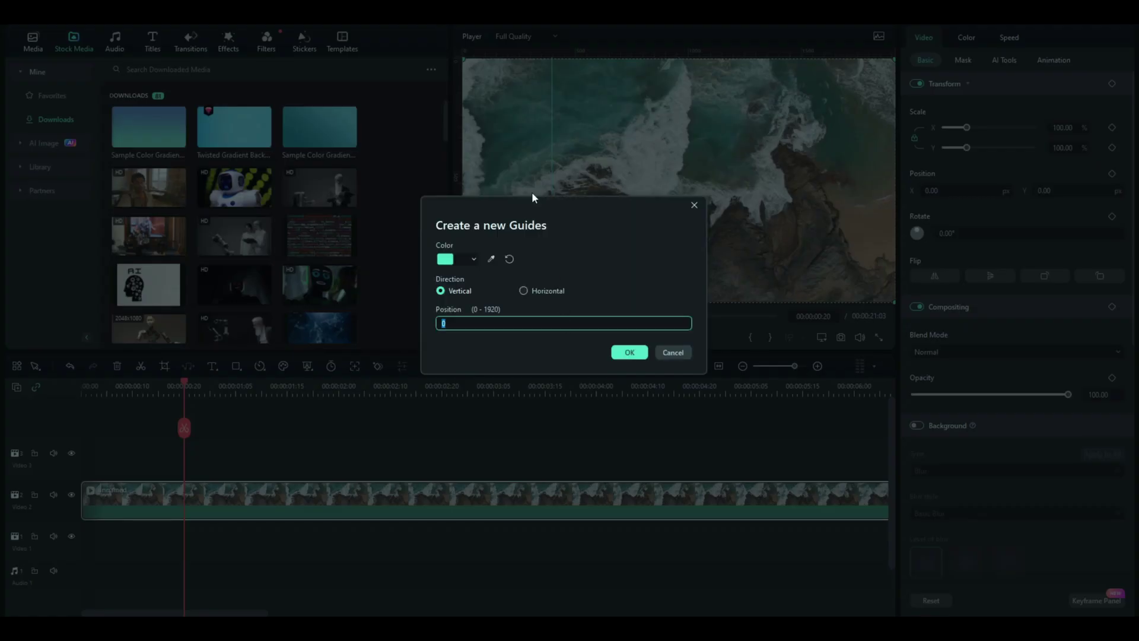
pyautogui.moveTo(534, 196); pyautogui.dragTo(648, 232)
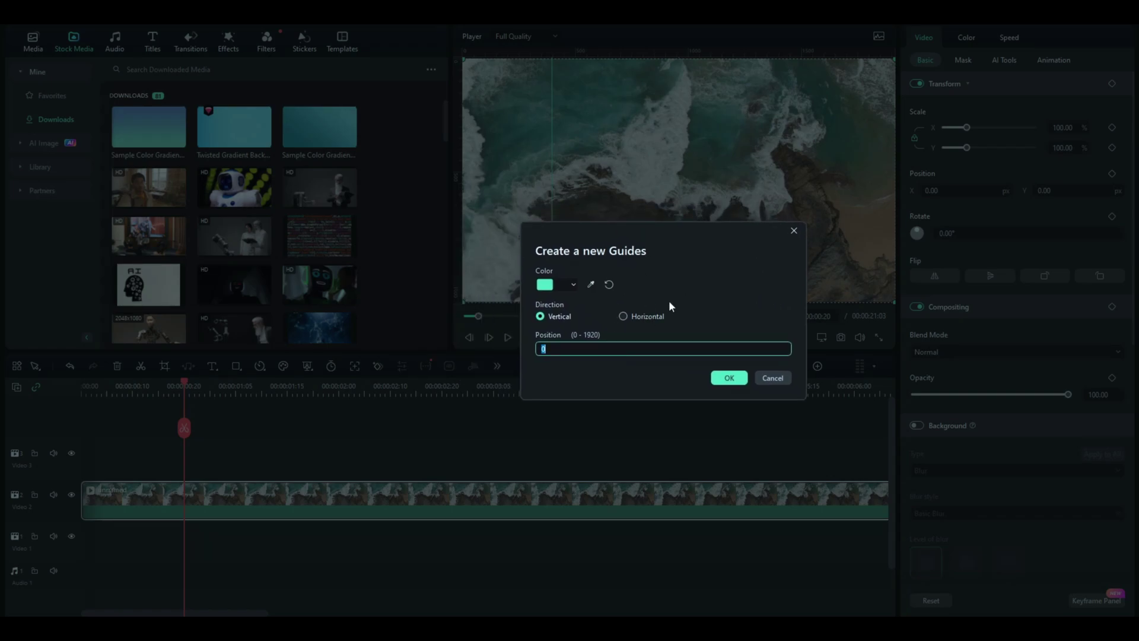
pyautogui.write('318')
pyautogui.click(590, 353)
pyautogui.write('600')
pyautogui.write('750')
pyautogui.click(738, 378)
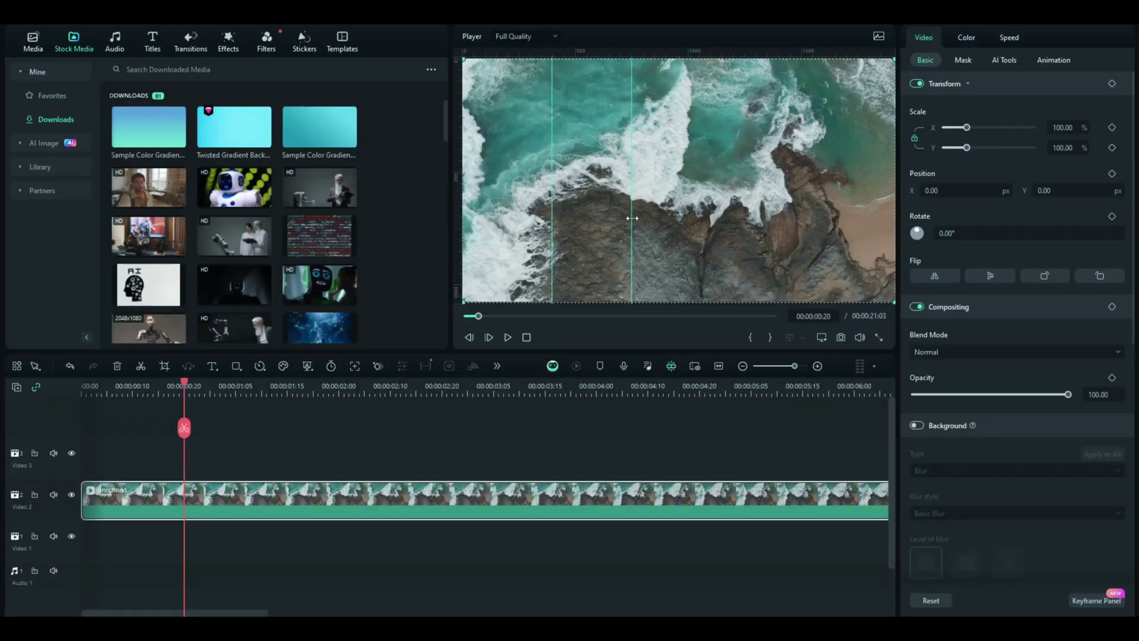
pyautogui.moveTo(631, 219); pyautogui.dragTo(825, 228)
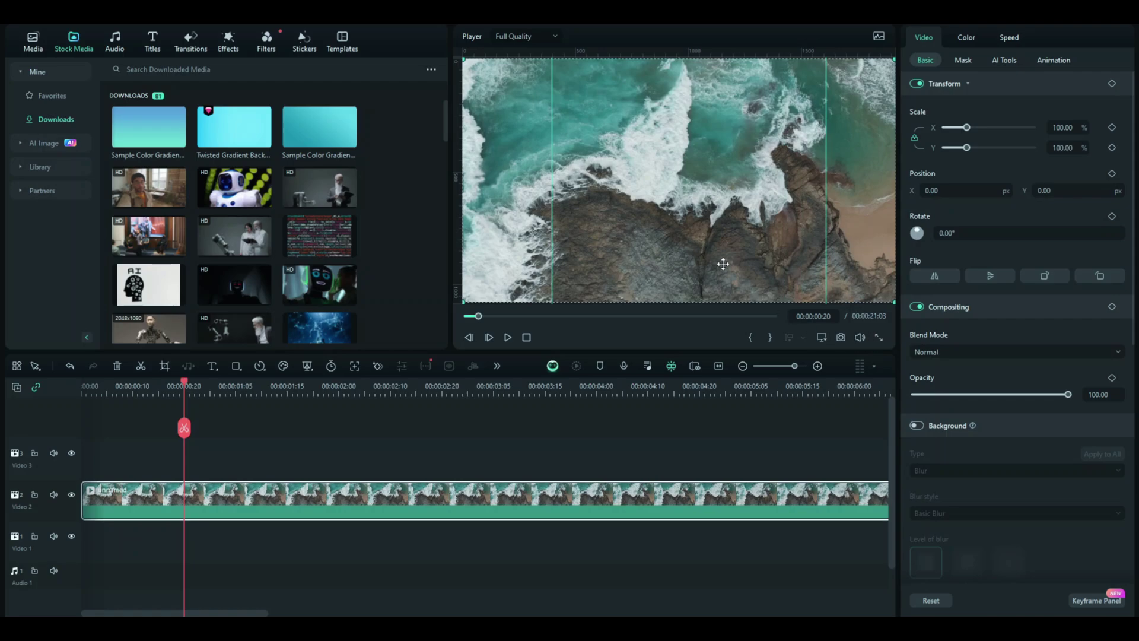
pyautogui.rightClick(655, 199)
pyautogui.click(569, 464)
pyautogui.scroll(-2, 550, 401)
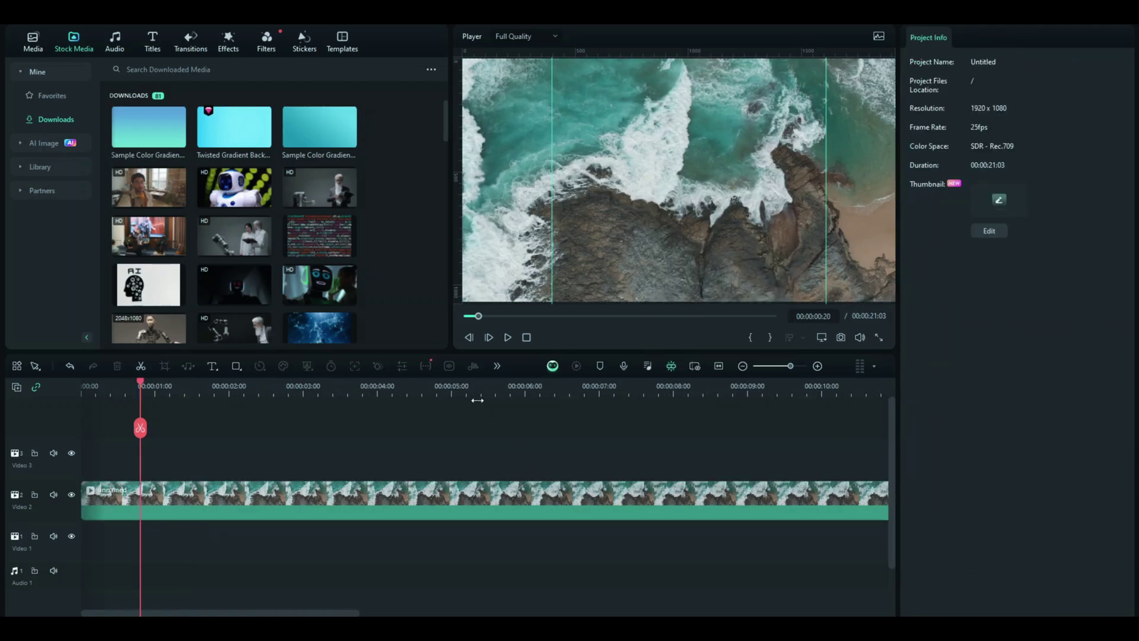
pyautogui.moveTo(535, 422); pyautogui.dragTo(465, 540)
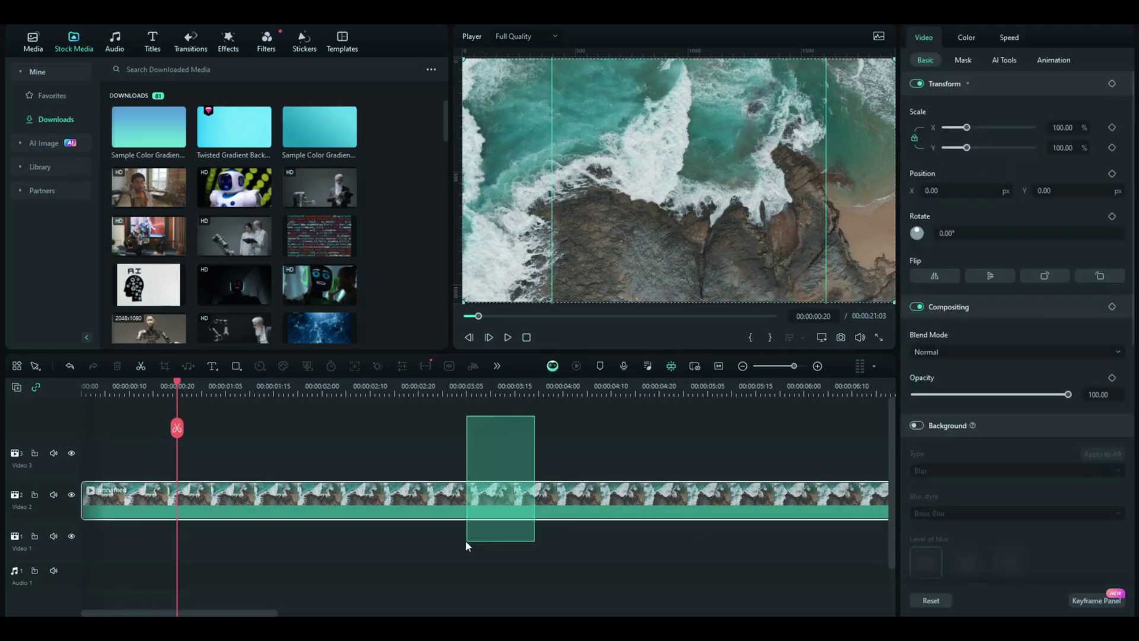
# Create a new horizontal guide across the middle of the frame by setting its position numerically, keeping the default color
pyautogui.rightClick(644, 228)
pyautogui.moveTo(684, 444)
pyautogui.click(839, 444)
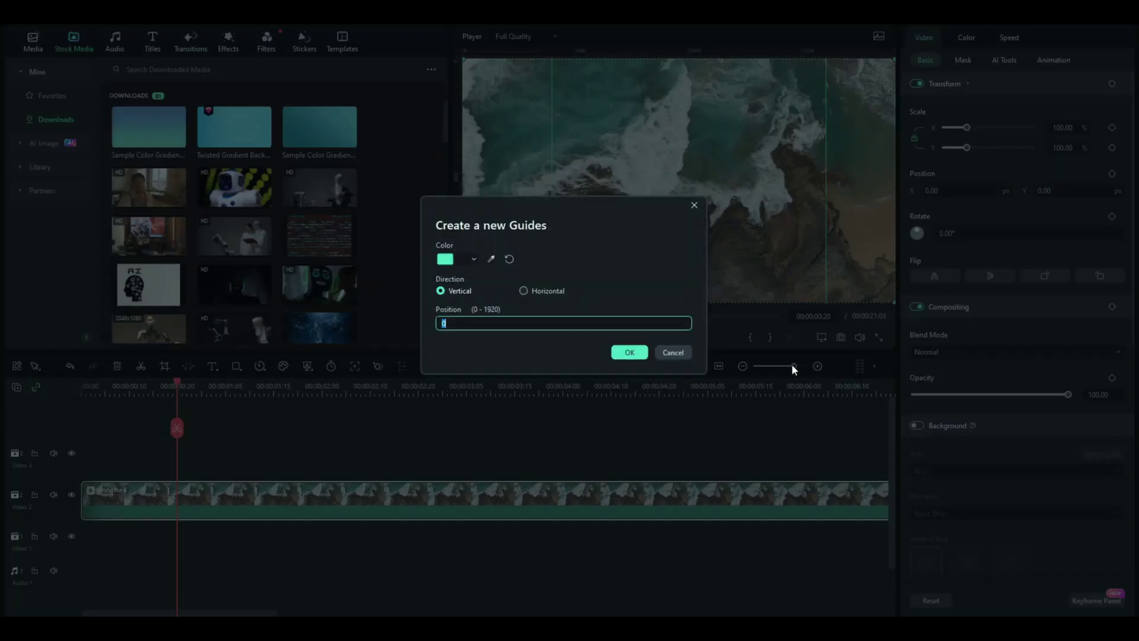
pyautogui.click(534, 290)
pyautogui.click(525, 324)
pyautogui.write('348')
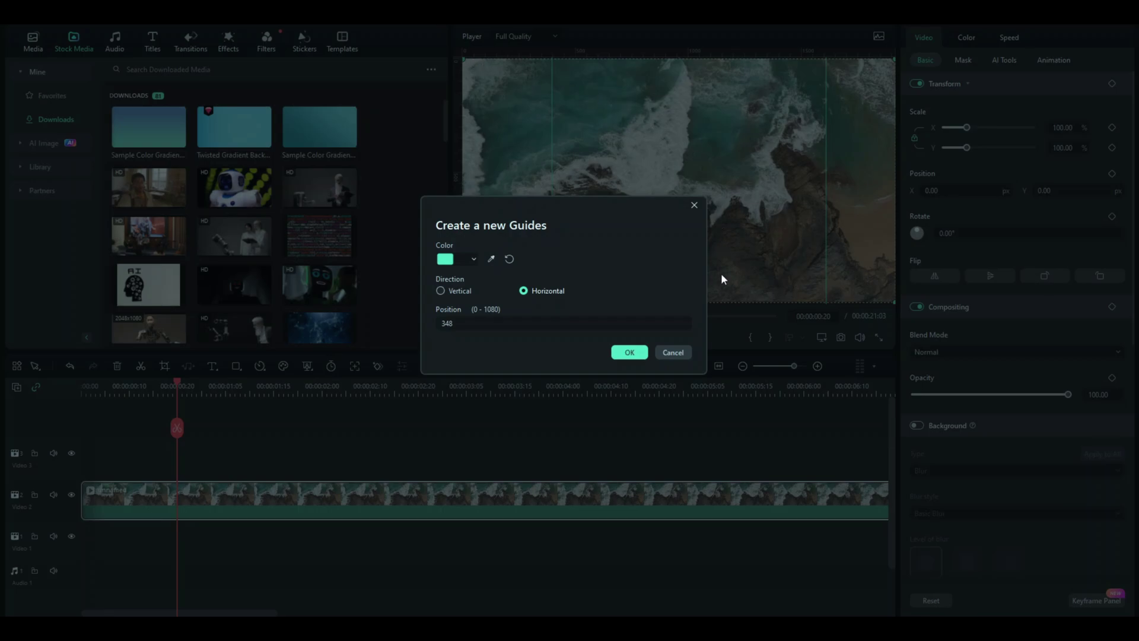
pyautogui.moveTo(508, 324); pyautogui.dragTo(608, 325)
pyautogui.click(615, 356)
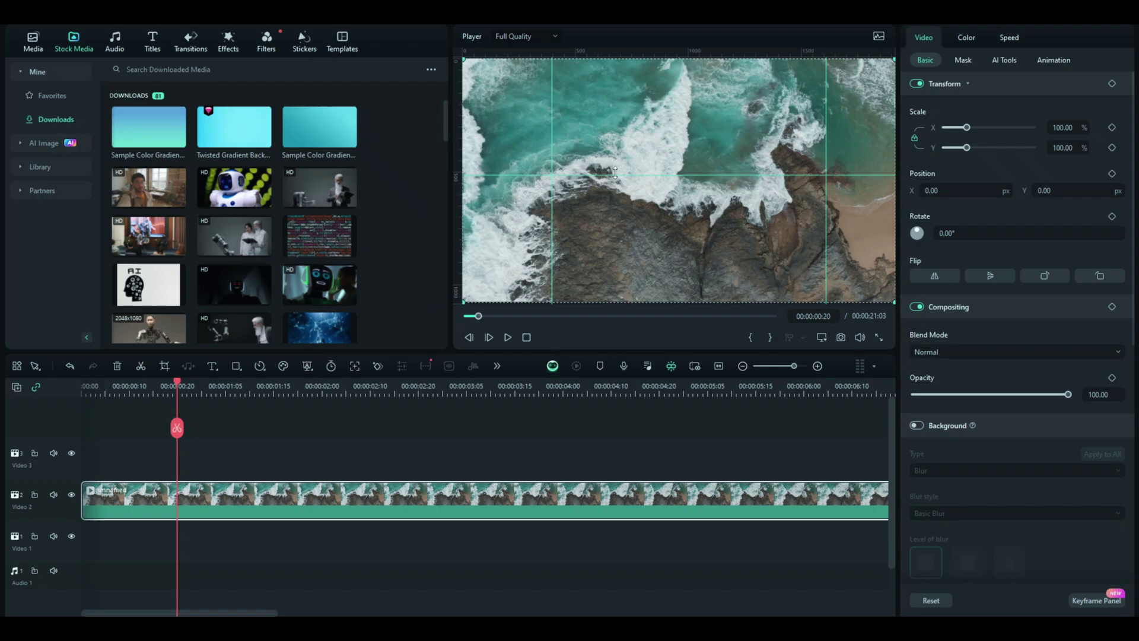
# Move the horizontal guide near the frame's upper edge and the two vertical guides outward near its left and right edges
pyautogui.moveTo(615, 172); pyautogui.dragTo(716, 82)
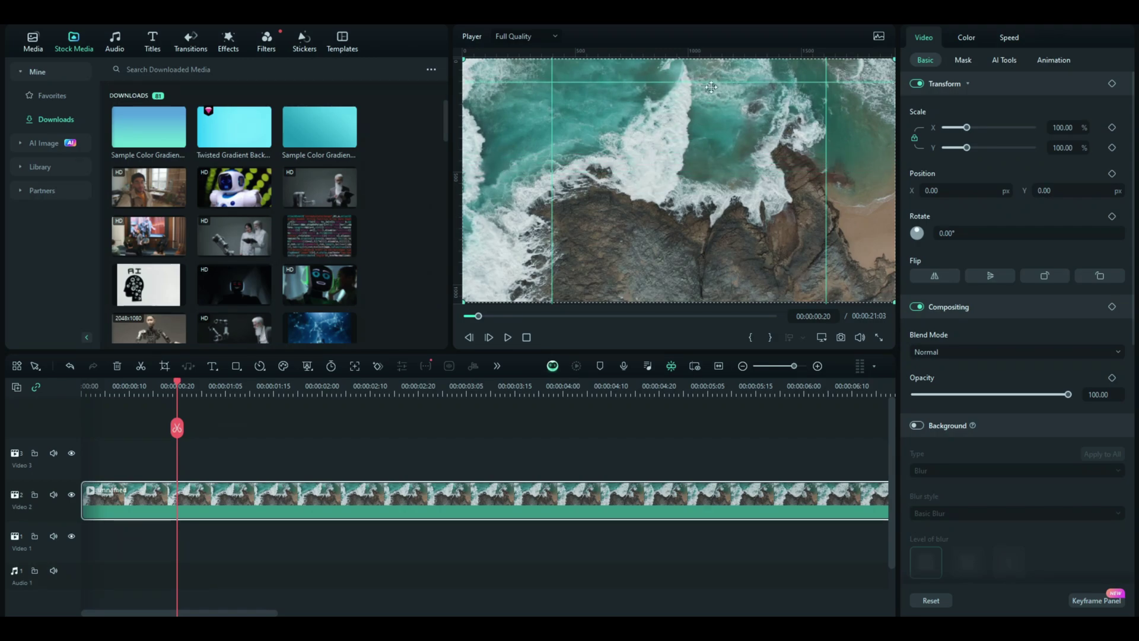
pyautogui.moveTo(553, 170); pyautogui.dragTo(486, 172)
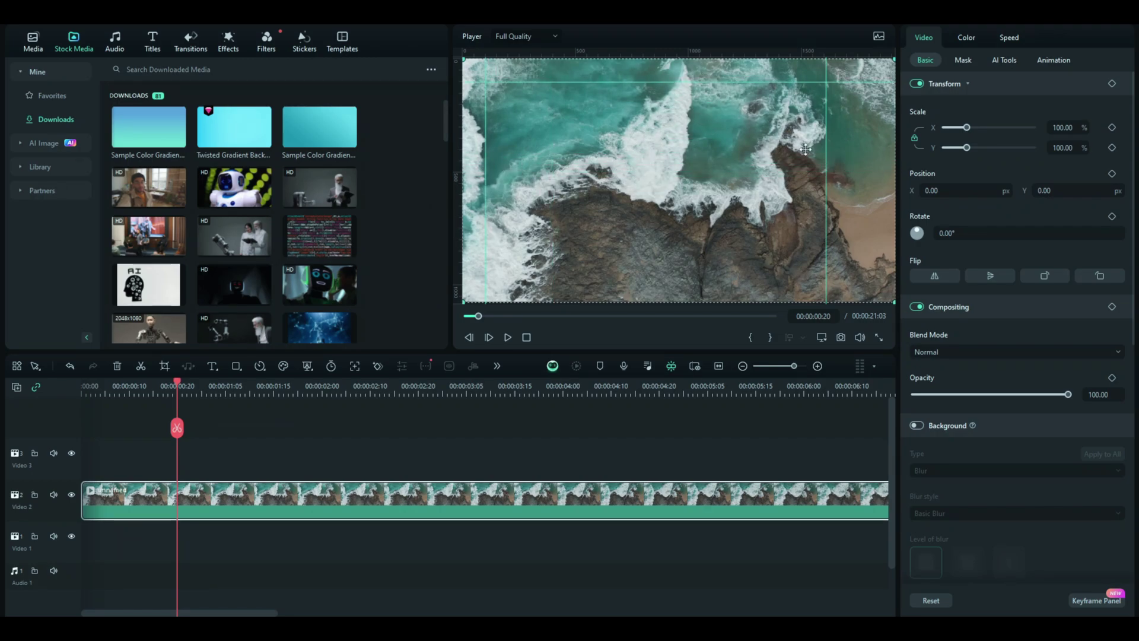
pyautogui.moveTo(824, 151); pyautogui.dragTo(870, 153)
# Create a new vertical guide at position 894 with the default color and delete it again
pyautogui.rightClick(695, 157)
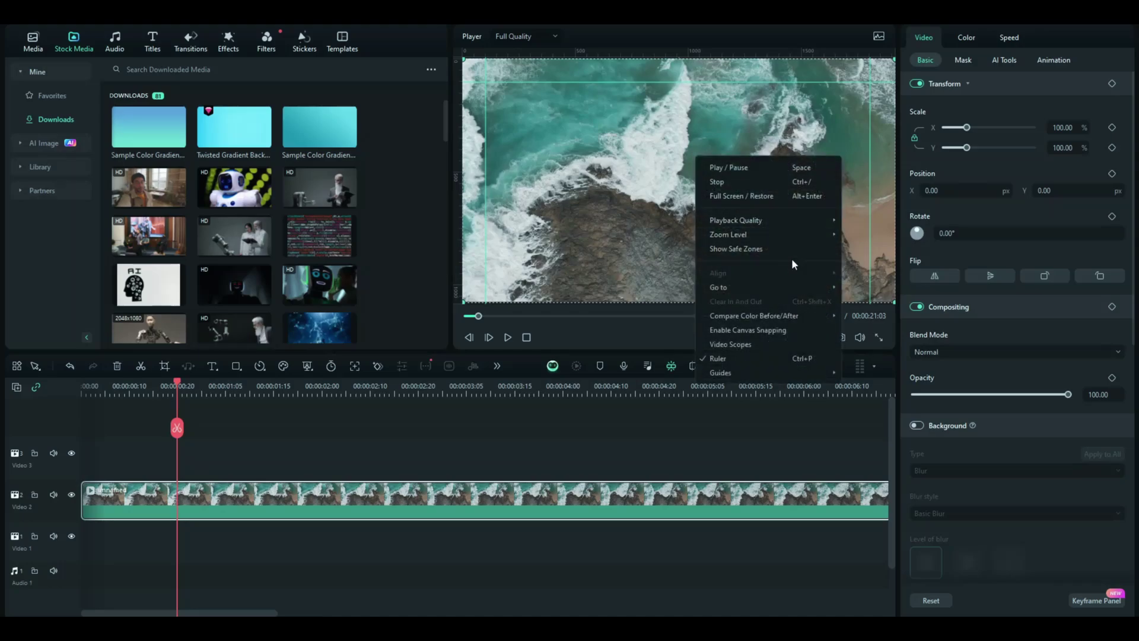
pyautogui.moveTo(771, 373)
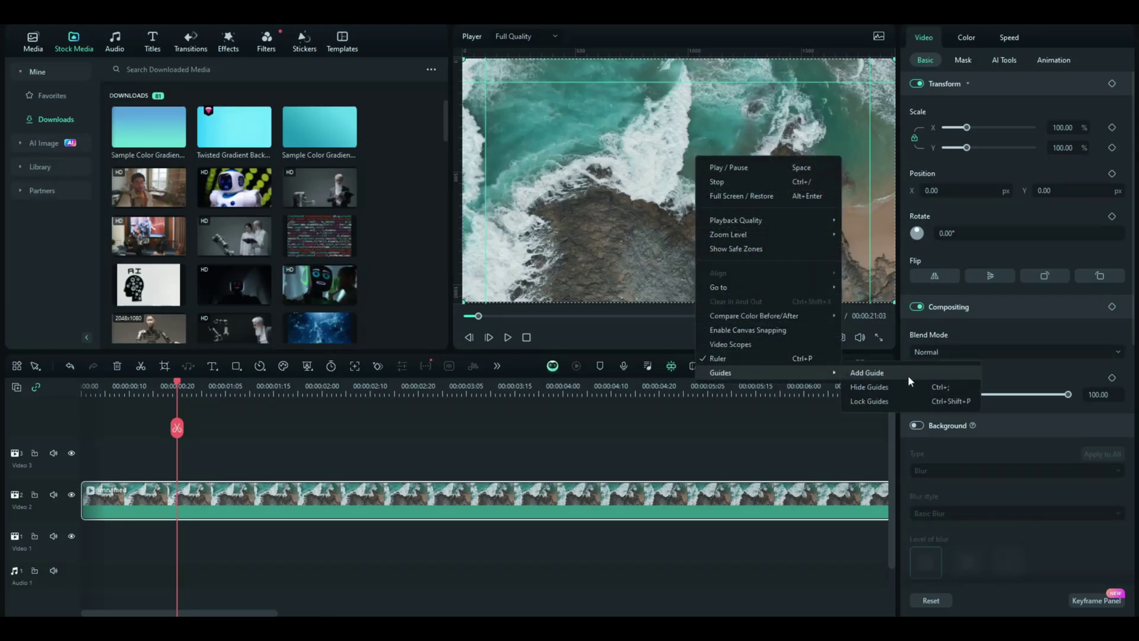
pyautogui.click(907, 375)
pyautogui.click(585, 300)
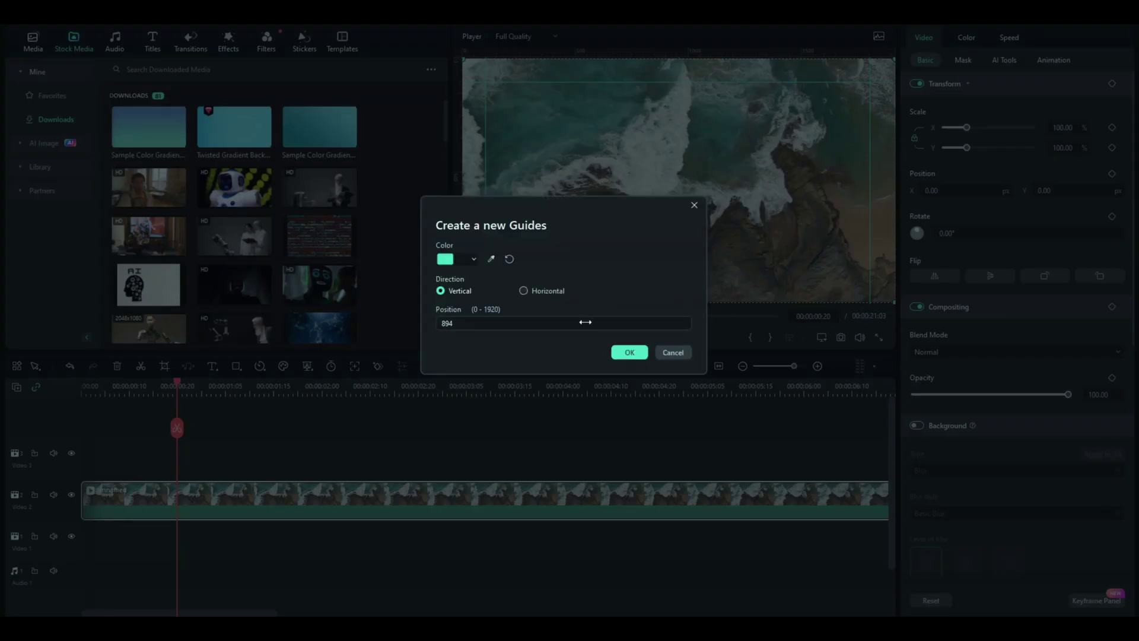
pyautogui.click(630, 353)
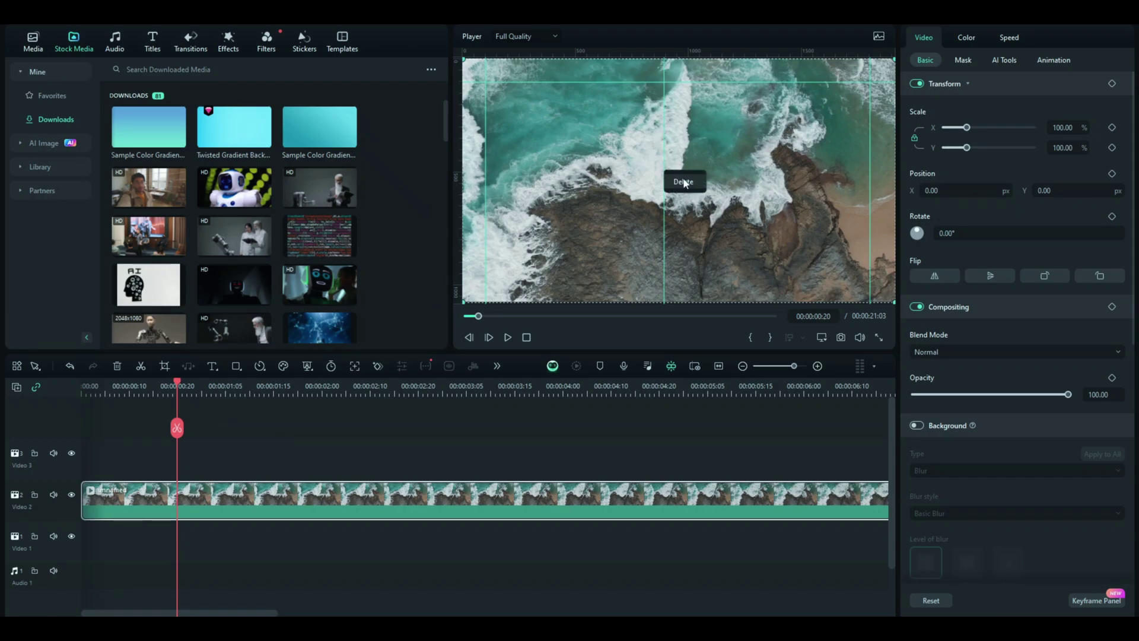
# Create a new horizontal guide at position 312 with the default color and move it near the frame's lower edge
pyautogui.rightClick(684, 176)
pyautogui.moveTo(755, 388)
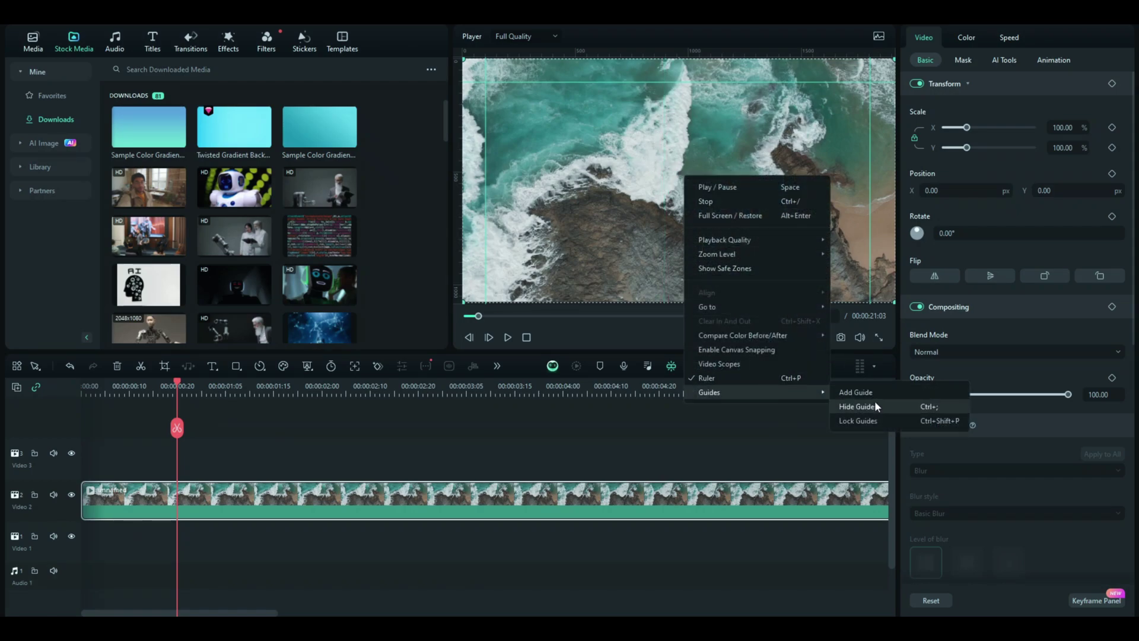
pyautogui.click(874, 396)
pyautogui.click(536, 294)
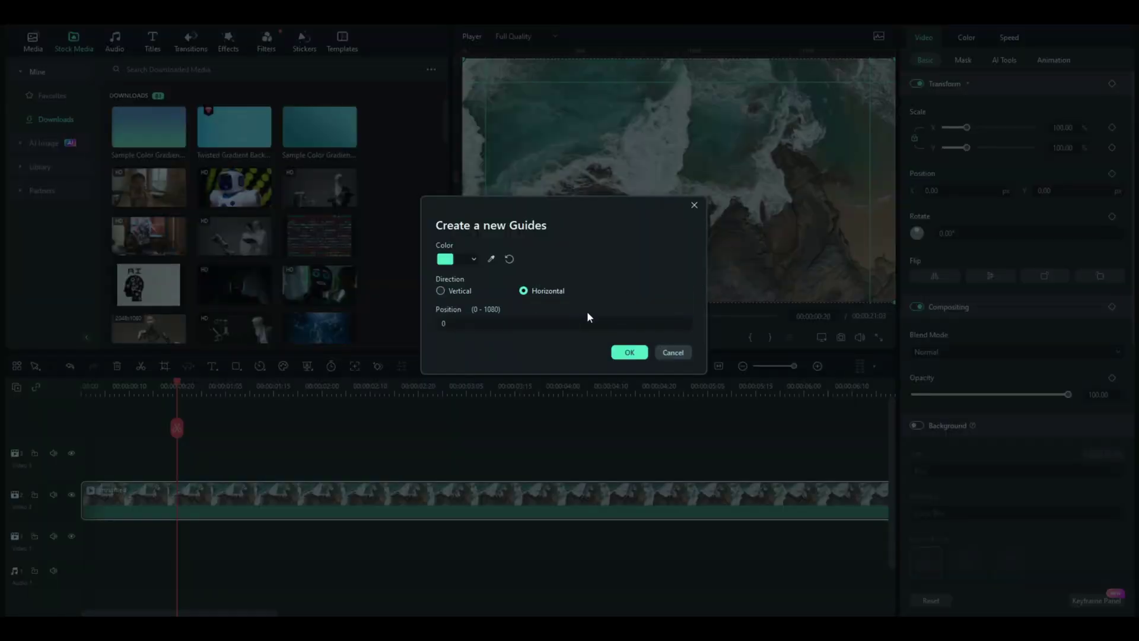
pyautogui.click(526, 323)
pyautogui.write('312')
pyautogui.click(629, 352)
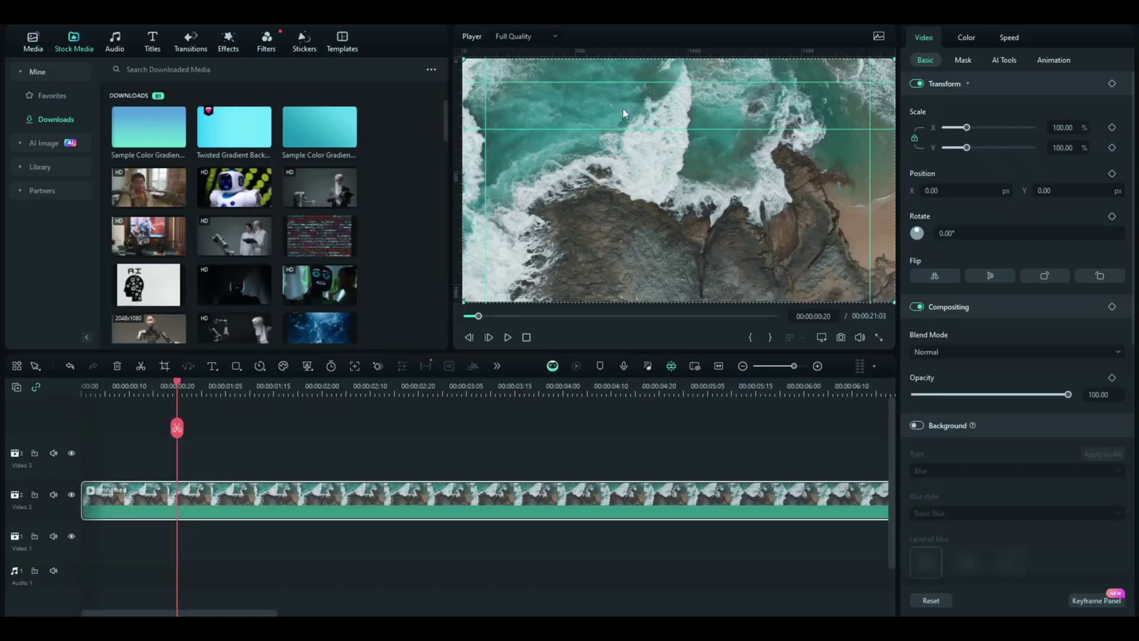
pyautogui.click(170, 437)
pyautogui.scroll(-2, 183, 408)
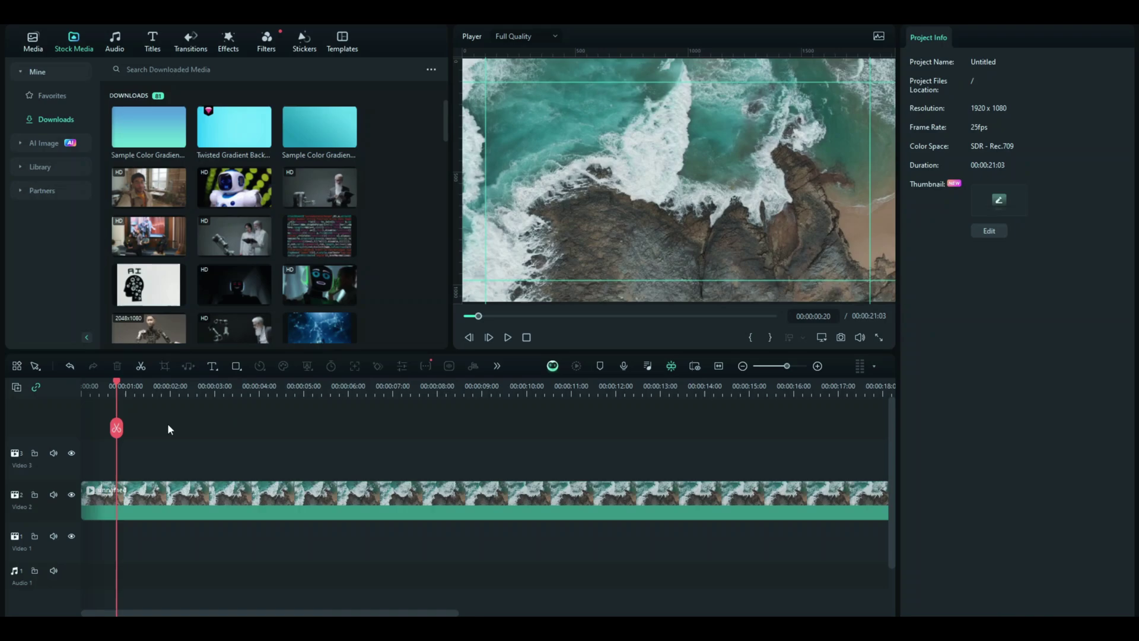
pyautogui.scroll(-2, 221, 392)
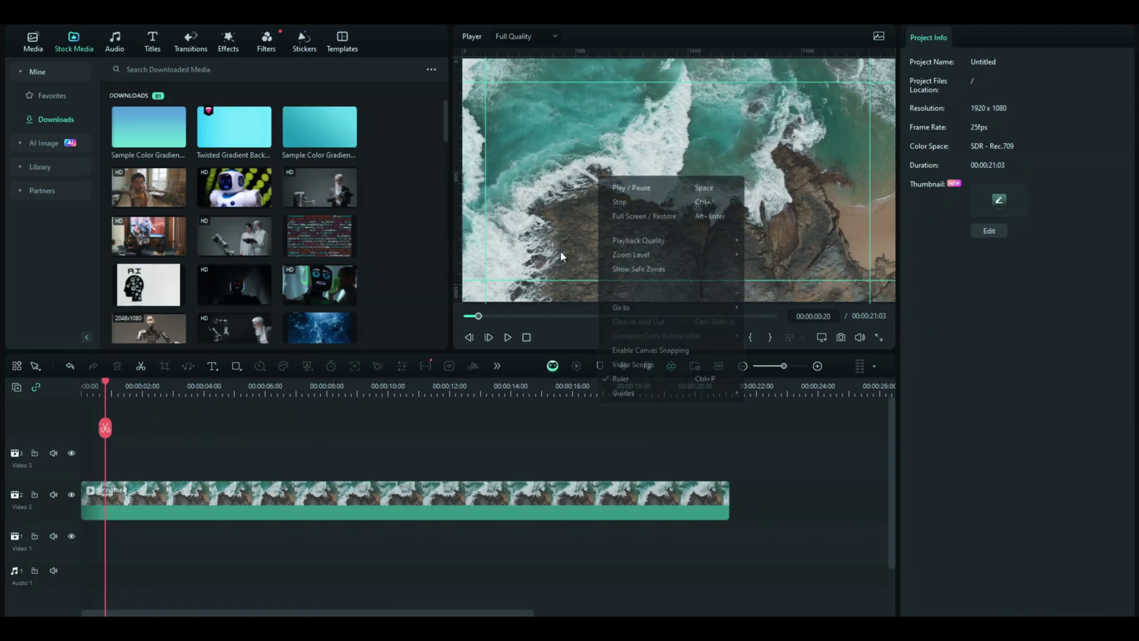
pyautogui.scroll(2, 148, 415)
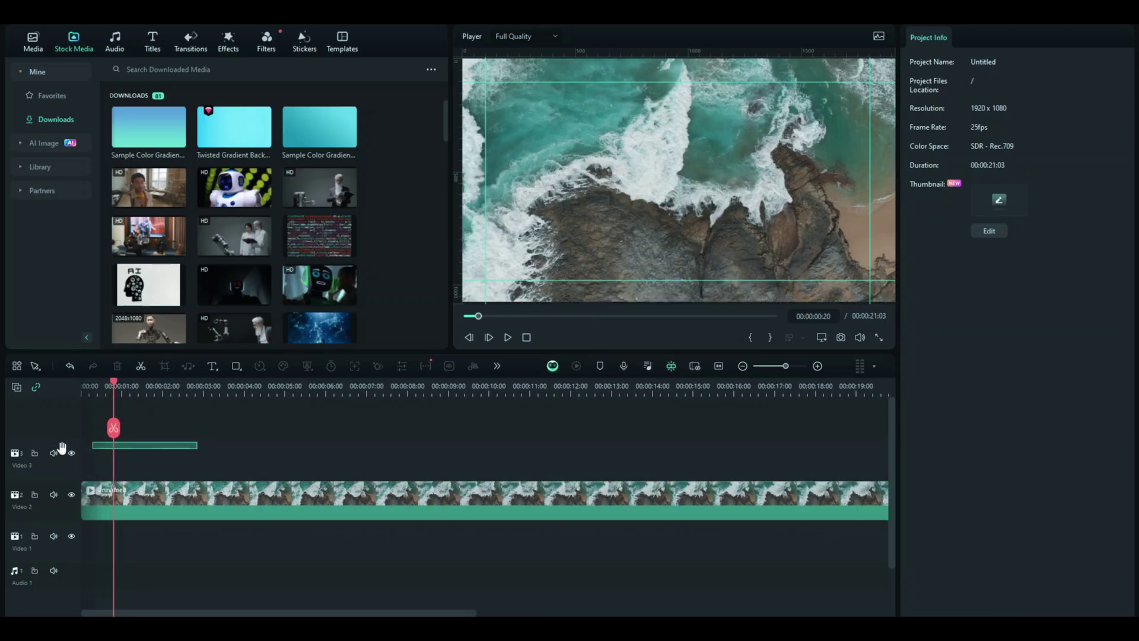
pyautogui.scroll(-2, 233, 385)
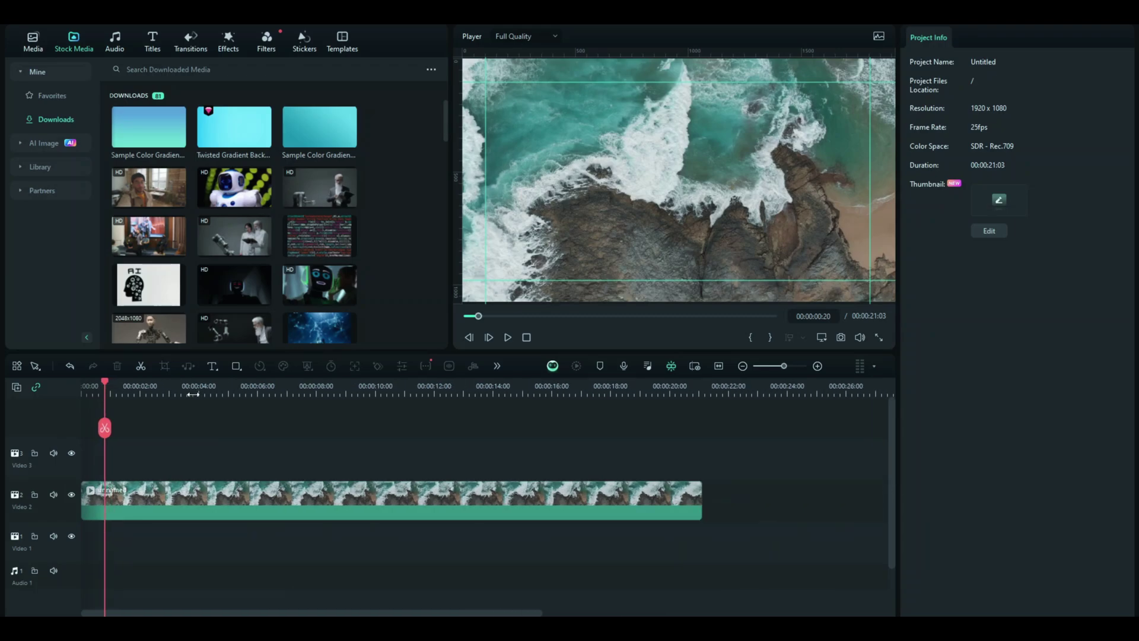
pyautogui.moveTo(252, 417); pyautogui.dragTo(83, 471)
# Lock the guides in the preview
pyautogui.rightClick(624, 150)
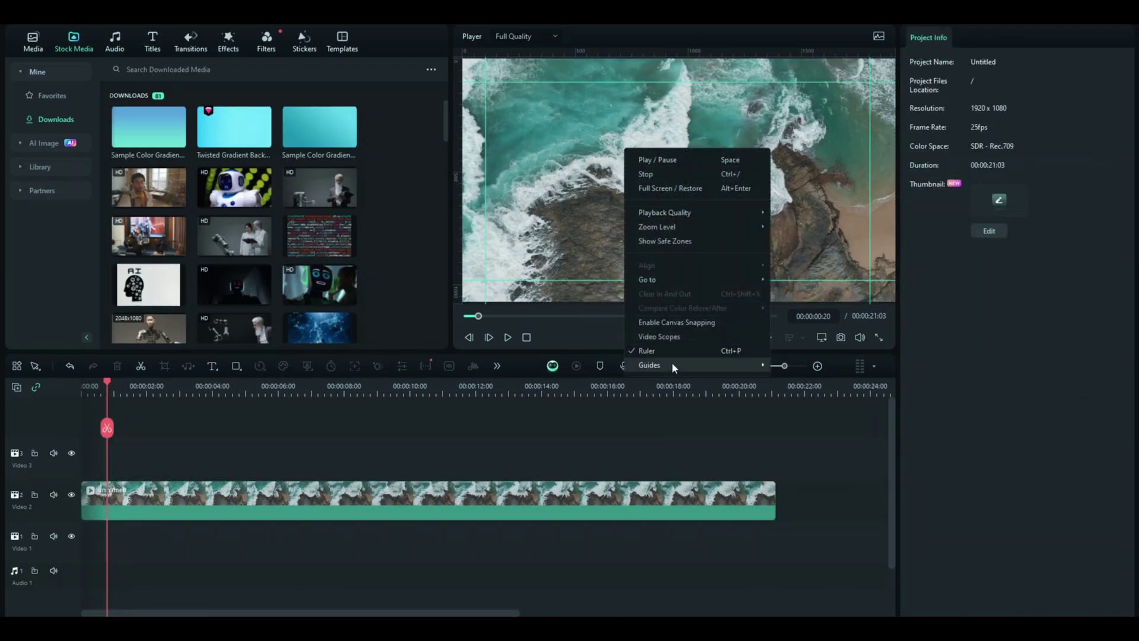
pyautogui.moveTo(671, 364)
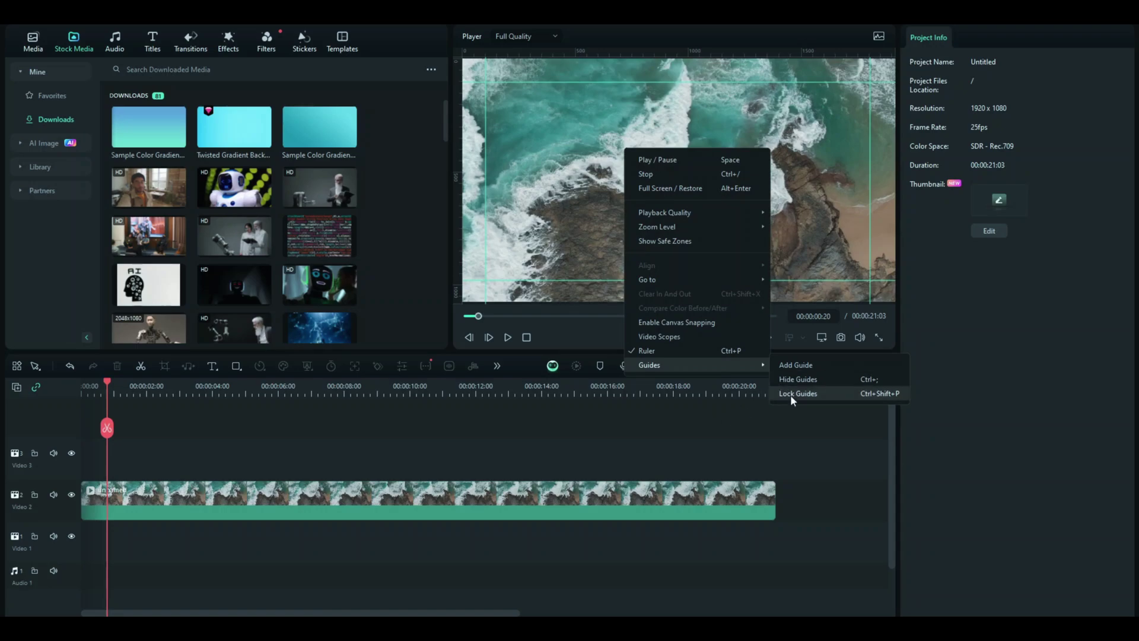
pyautogui.click(789, 392)
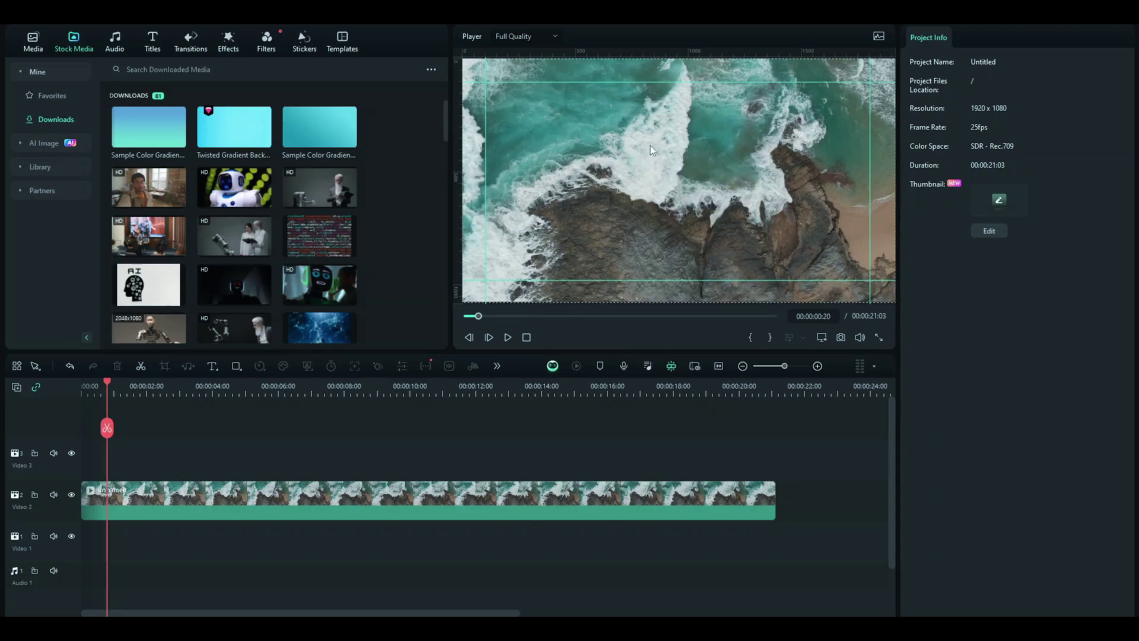
# Shift the video clip within the preview frame and undo the move, leaving the clip selected
pyautogui.moveTo(650, 149); pyautogui.dragTo(605, 161)
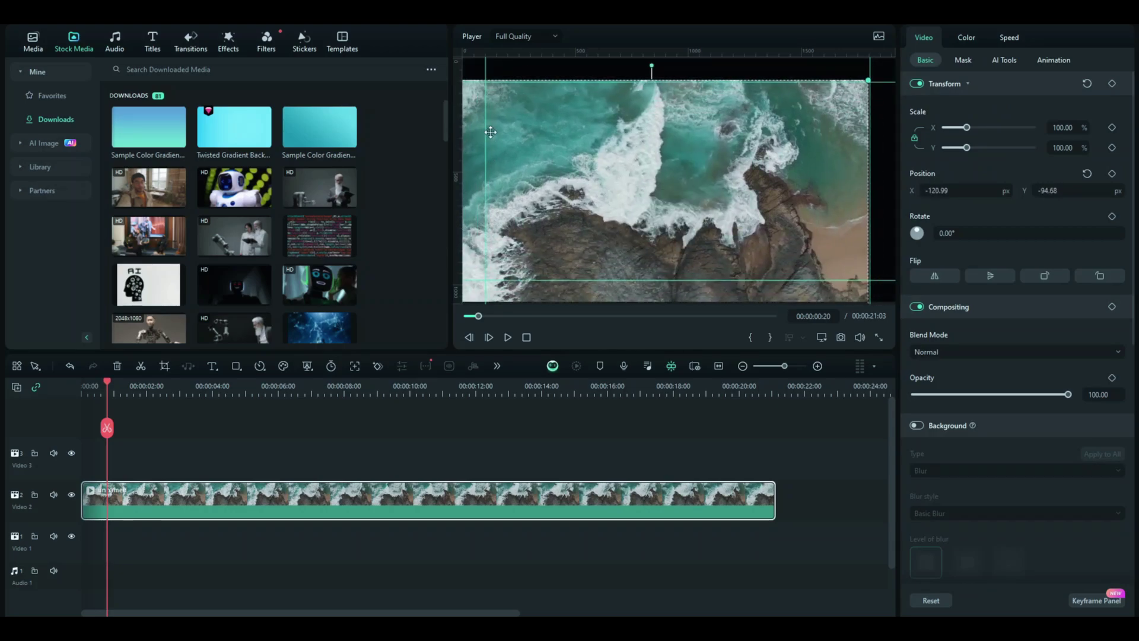
pyautogui.hotkey('ctrl', 'z')
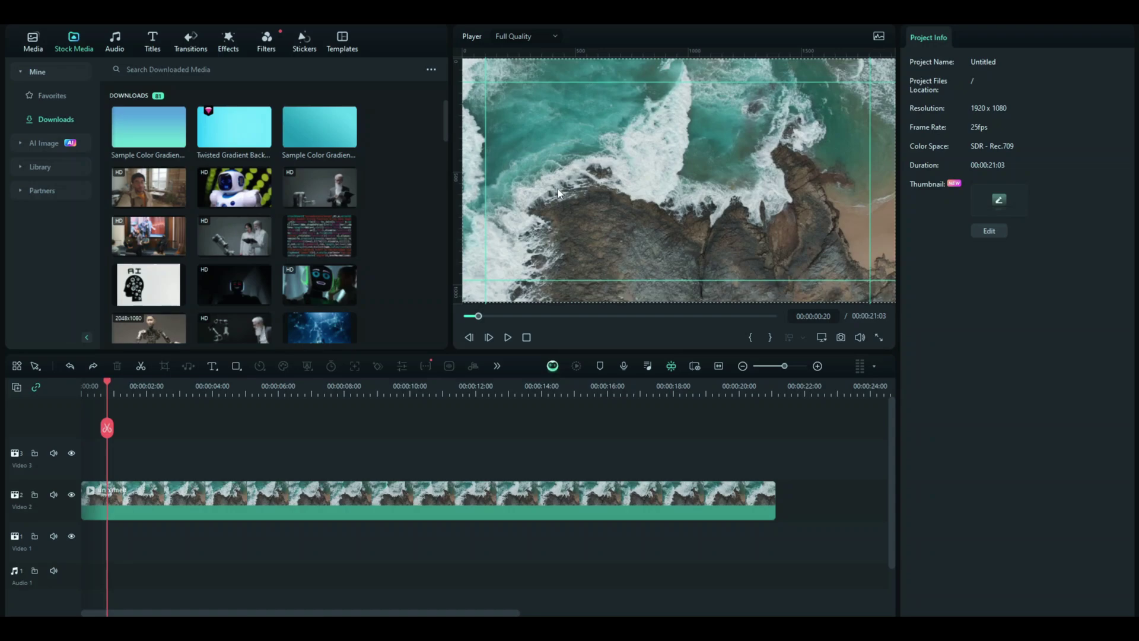
pyautogui.click(606, 163)
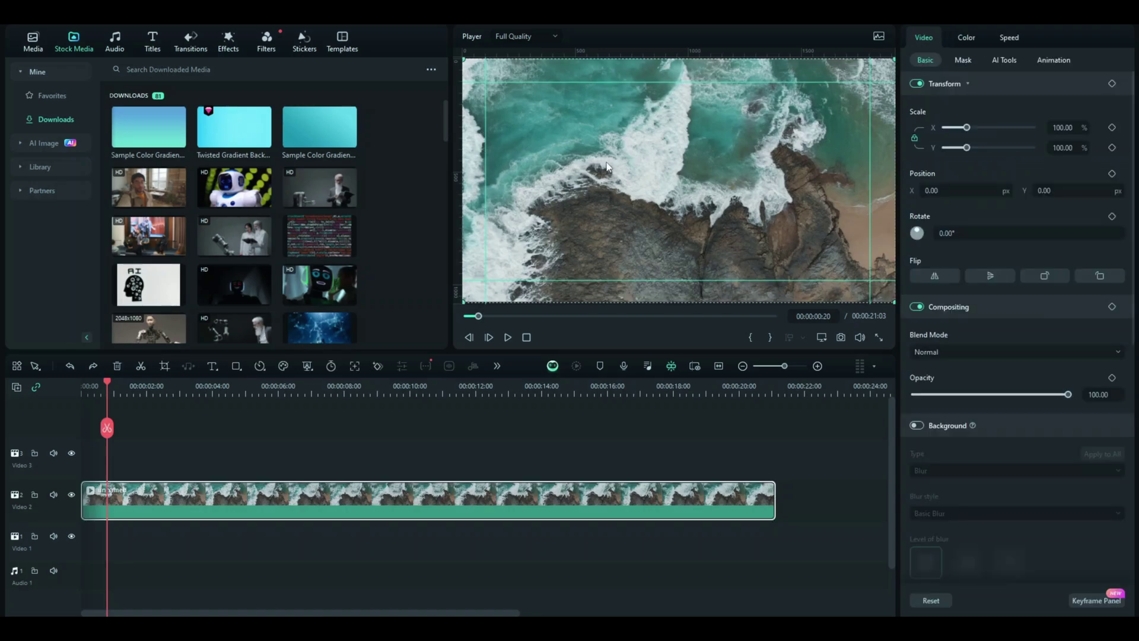
# Hide all guides in the preview
pyautogui.rightClick(606, 163)
pyautogui.moveTo(703, 379)
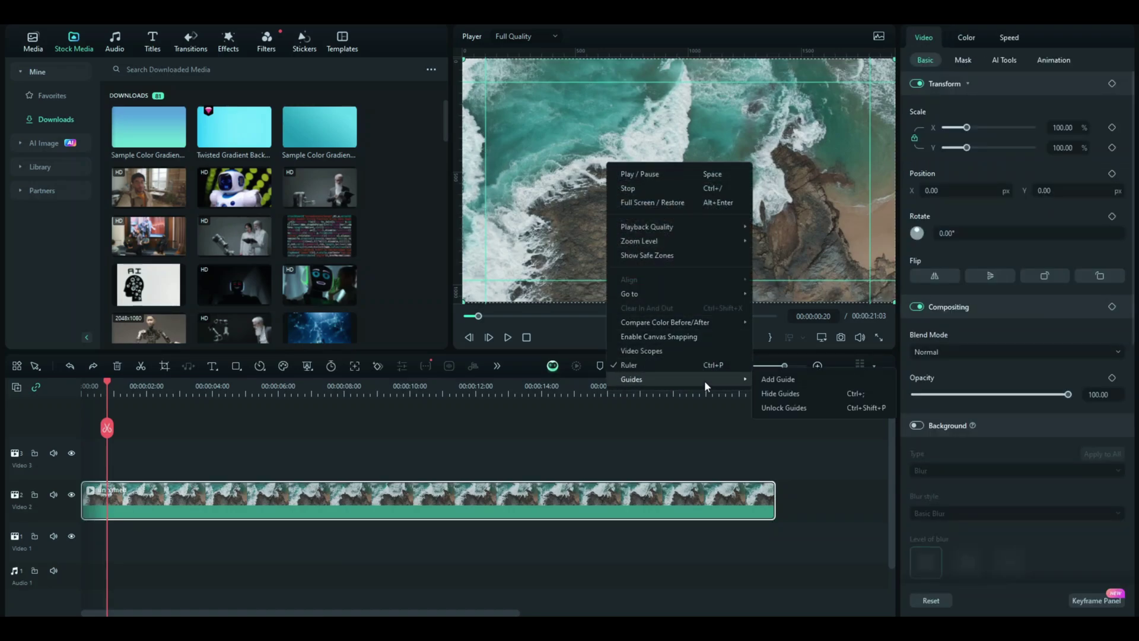
pyautogui.click(813, 394)
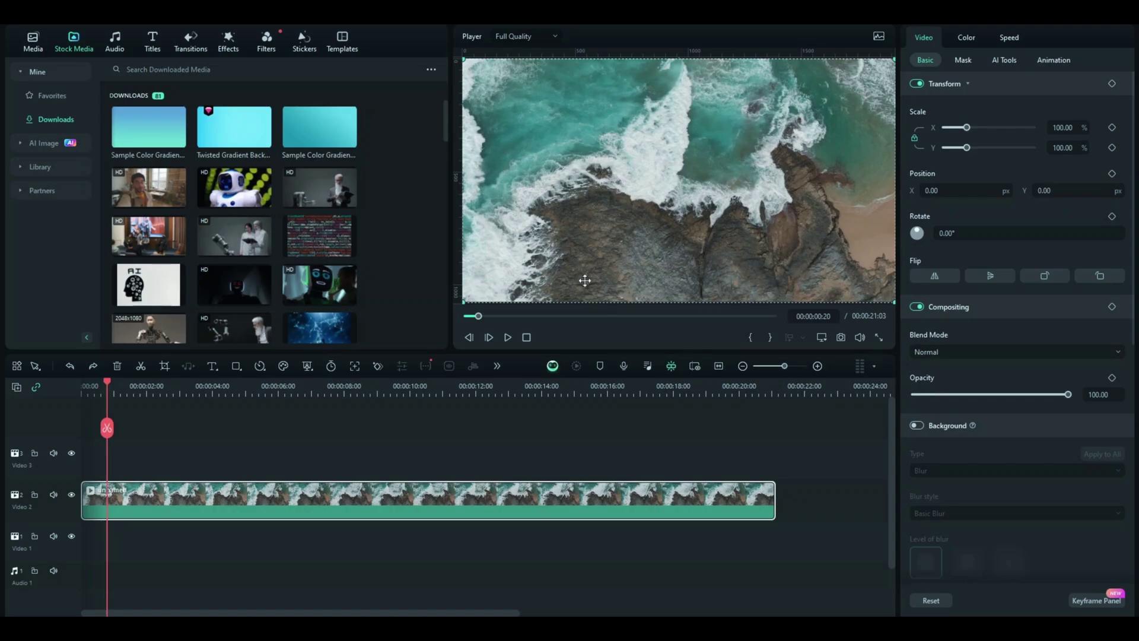
# Show the hidden guides in the preview again
pyautogui.rightClick(563, 182)
pyautogui.moveTo(654, 398)
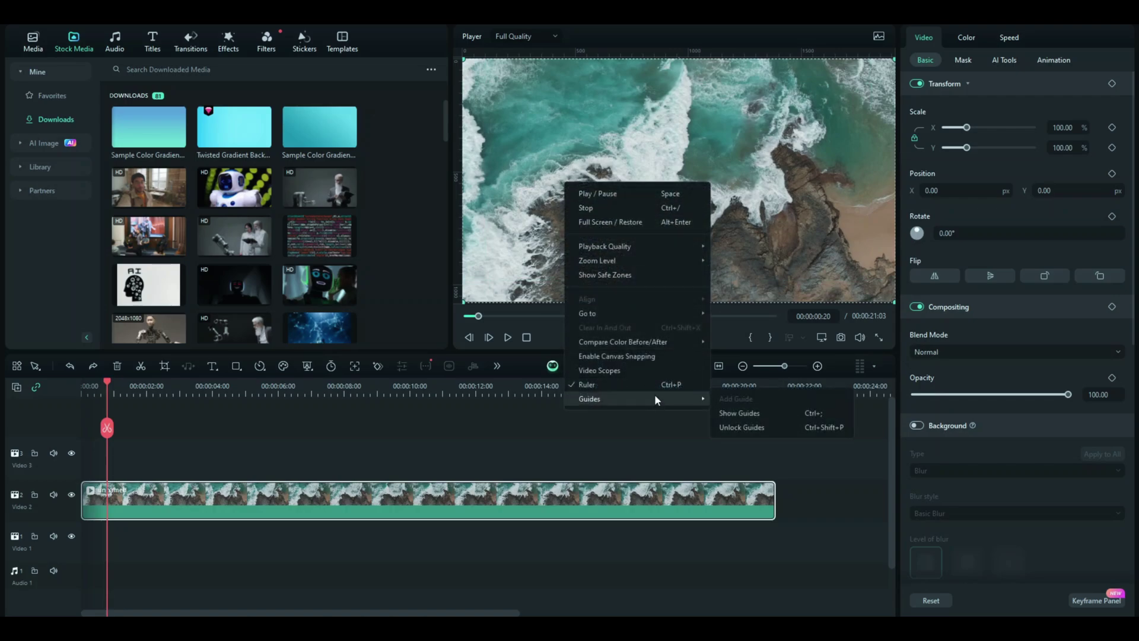
pyautogui.click(750, 413)
# Unlock the guides in the preview
pyautogui.rightClick(581, 189)
pyautogui.moveTo(702, 409)
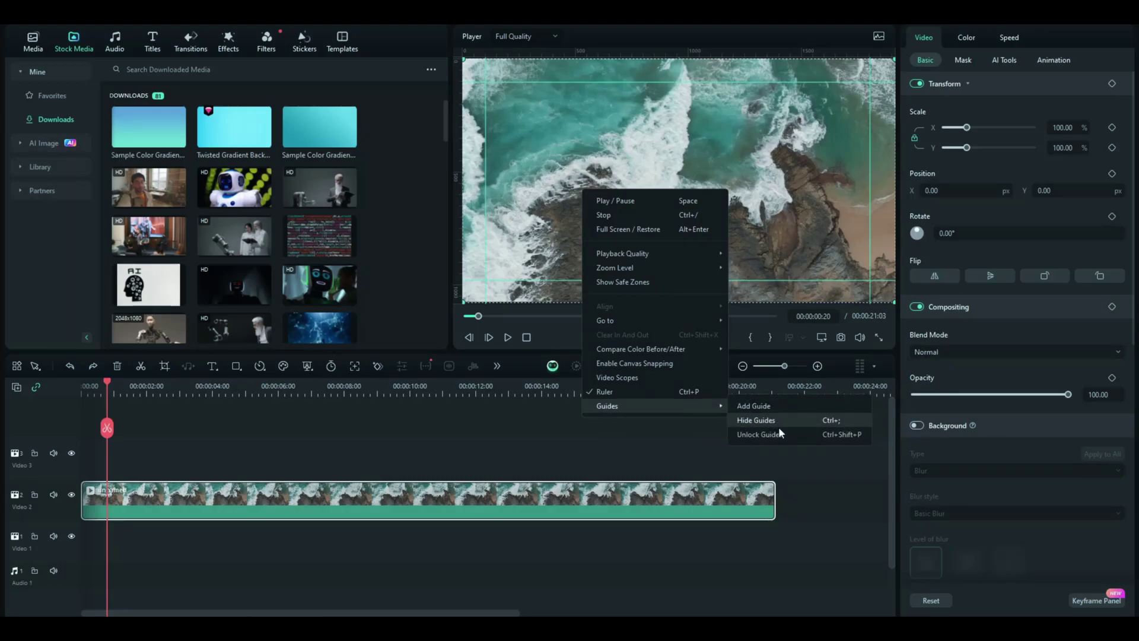
pyautogui.click(777, 434)
pyautogui.moveTo(833, 419); pyautogui.dragTo(791, 453)
pyautogui.moveTo(794, 561); pyautogui.dragTo(77, 440)
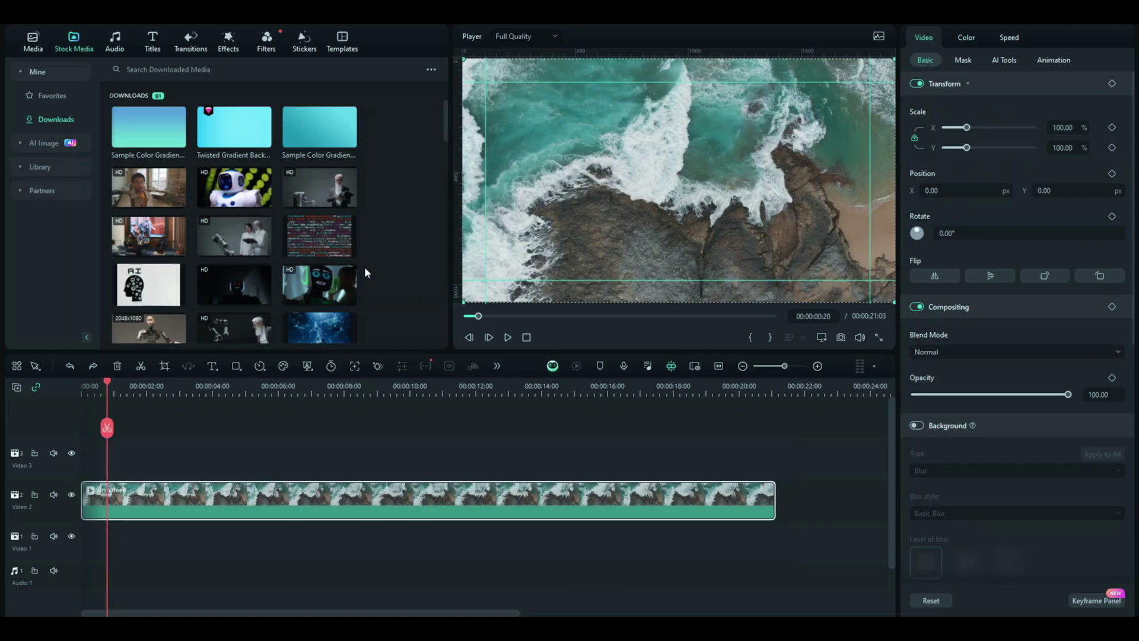
pyautogui.click(570, 402)
pyautogui.moveTo(545, 396)
pyautogui.mouseDown()
pyautogui.moveTo(488, 397)
pyautogui.moveTo(547, 398)
pyautogui.mouseUp()
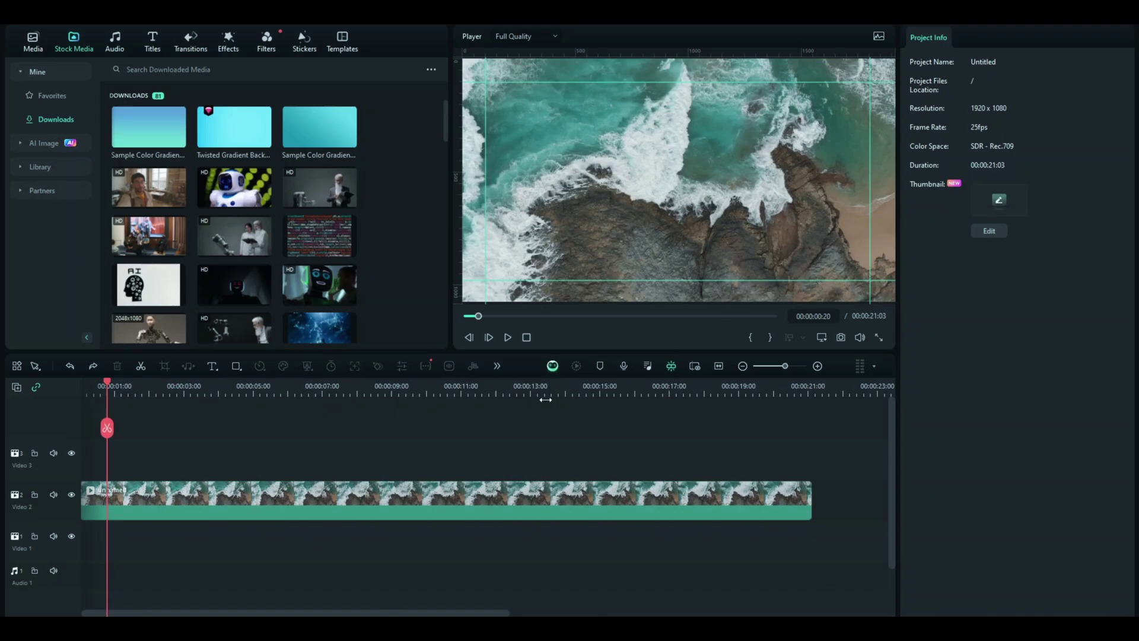
pyautogui.moveTo(624, 436); pyautogui.dragTo(318, 436)
# Set the playhead to 00:00:04:02 and add the downloaded Cute Jittery Text title to the Video 3 track above the clip
pyautogui.moveTo(108, 384); pyautogui.dragTo(223, 415)
pyautogui.click(325, 489)
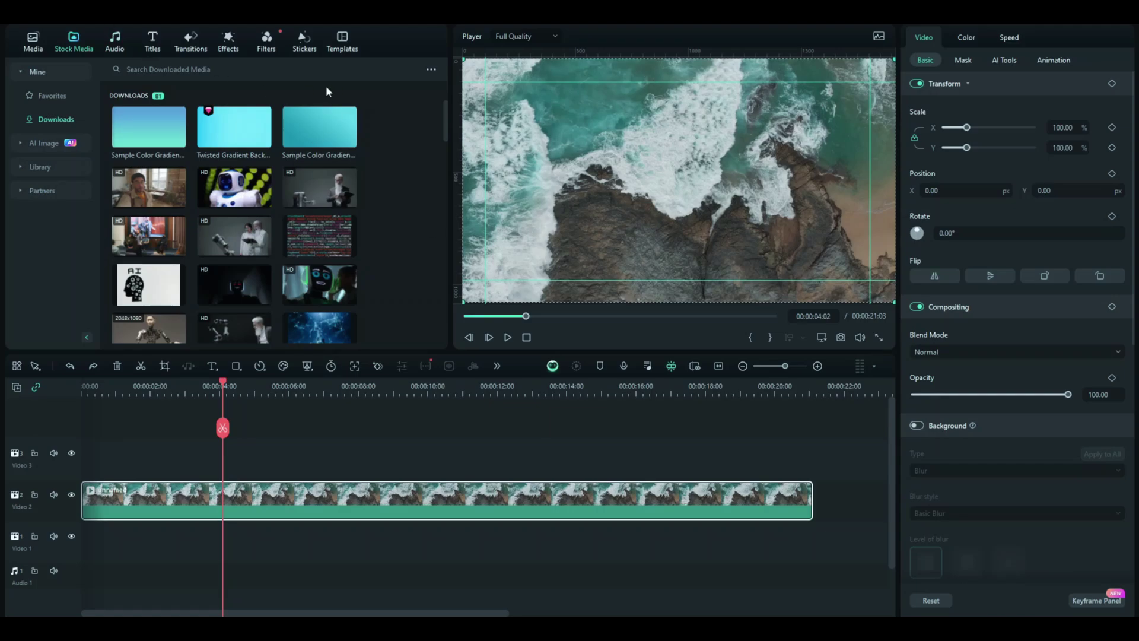
pyautogui.click(153, 51)
pyautogui.click(40, 71)
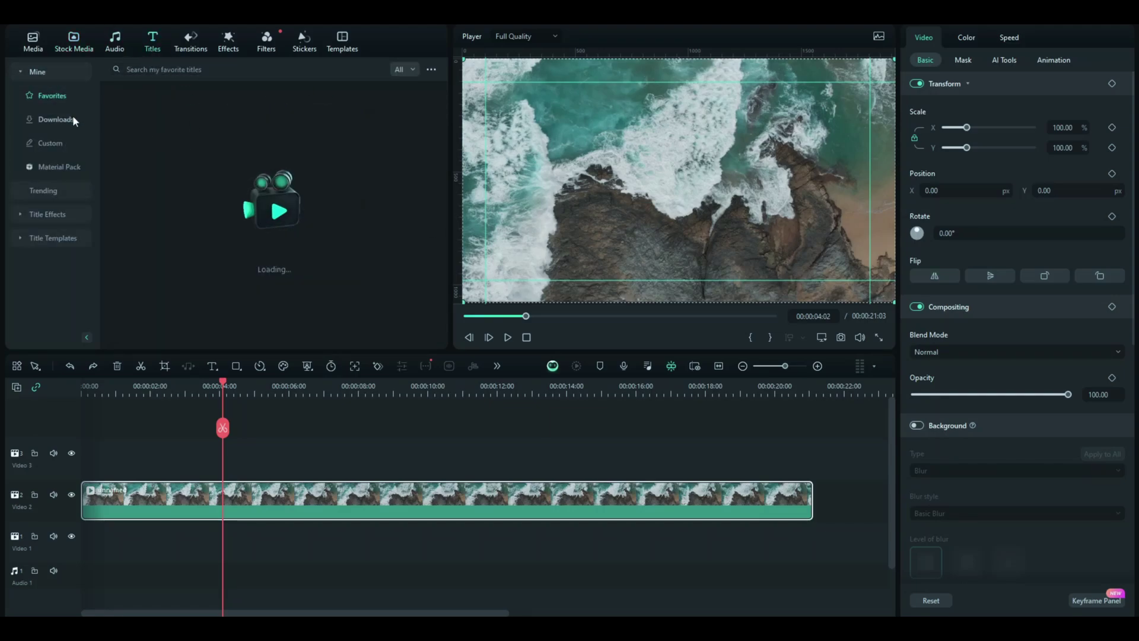
pyautogui.click(62, 123)
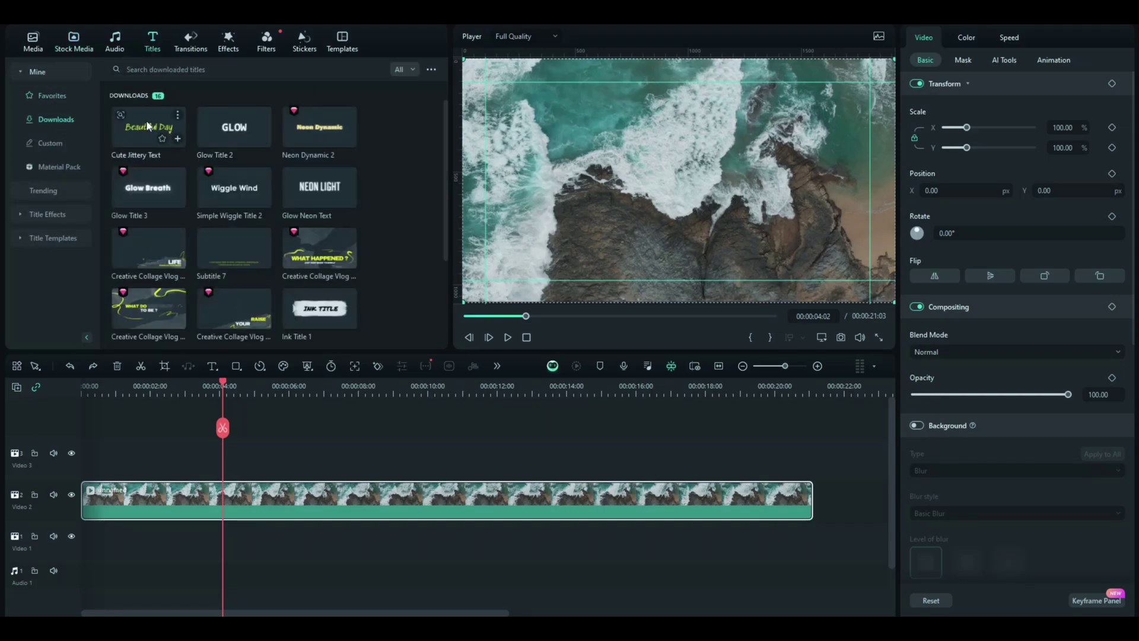
pyautogui.moveTo(148, 128); pyautogui.dragTo(205, 458)
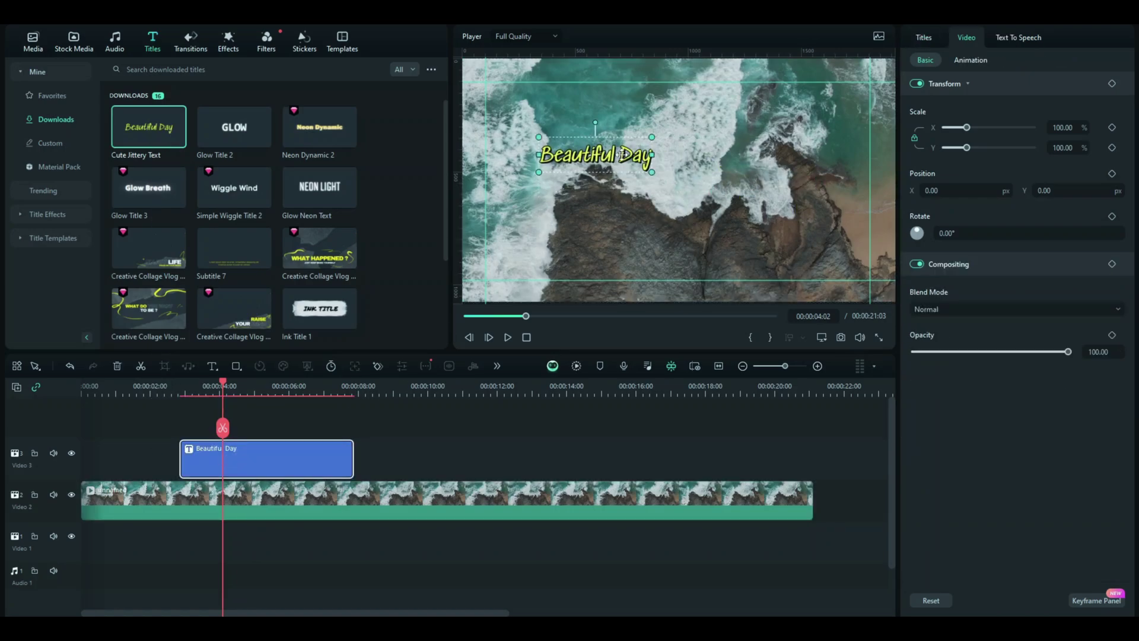
# Move the Beautiful Day title to the frame's lower-left corner, aligning it with the left vertical and lower horizontal guides
pyautogui.moveTo(620, 154); pyautogui.dragTo(700, 261)
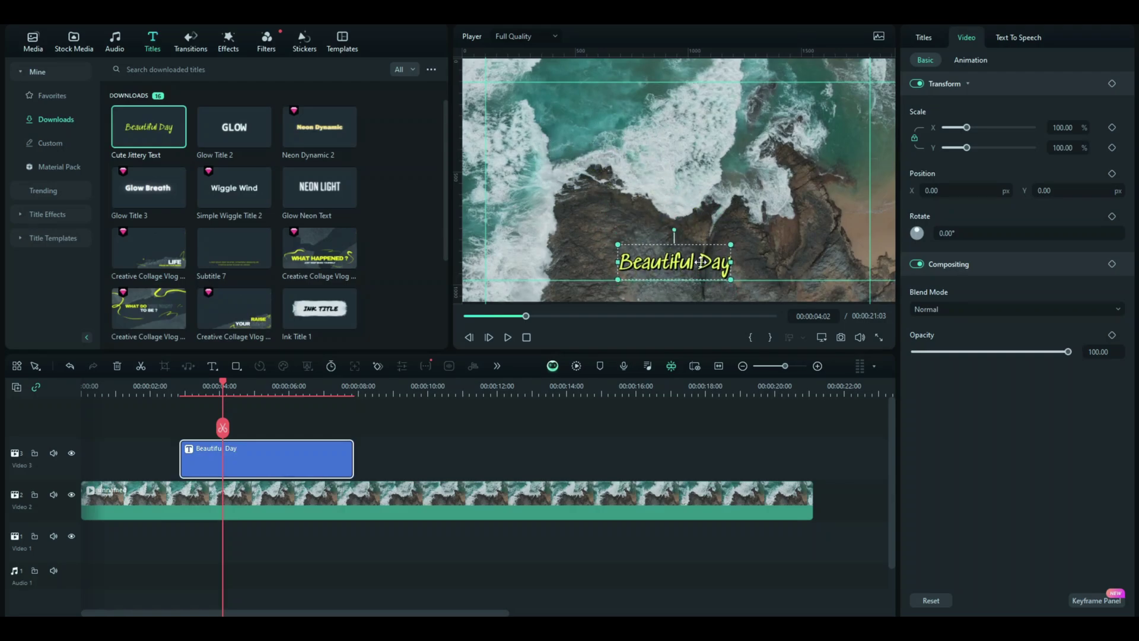
pyautogui.click(376, 454)
pyautogui.click(289, 461)
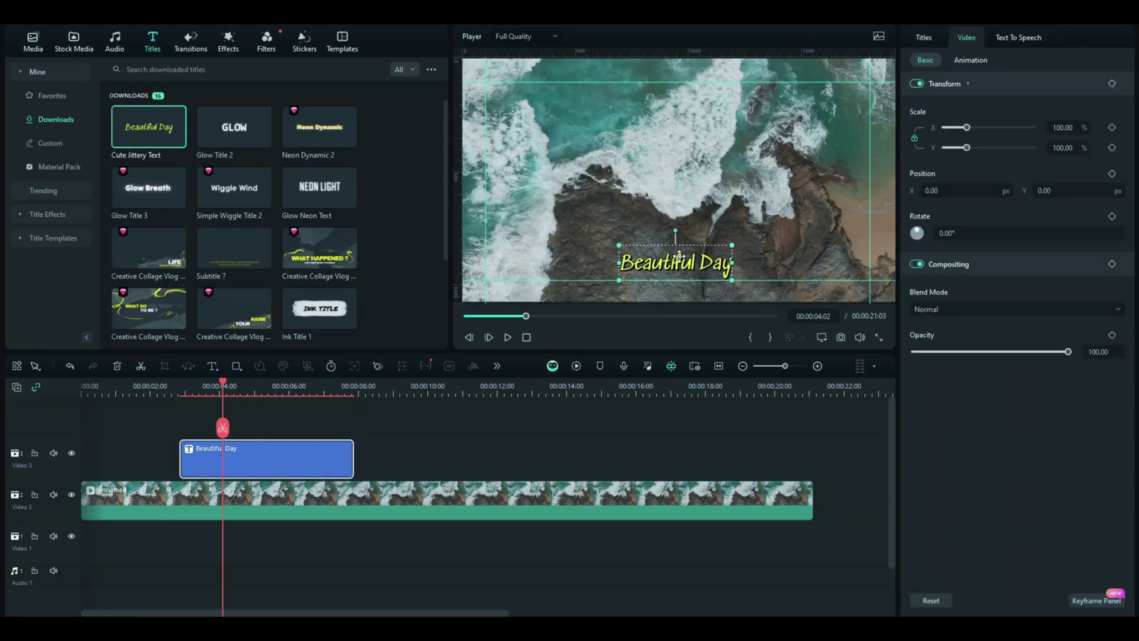
pyautogui.moveTo(679, 261); pyautogui.dragTo(546, 265)
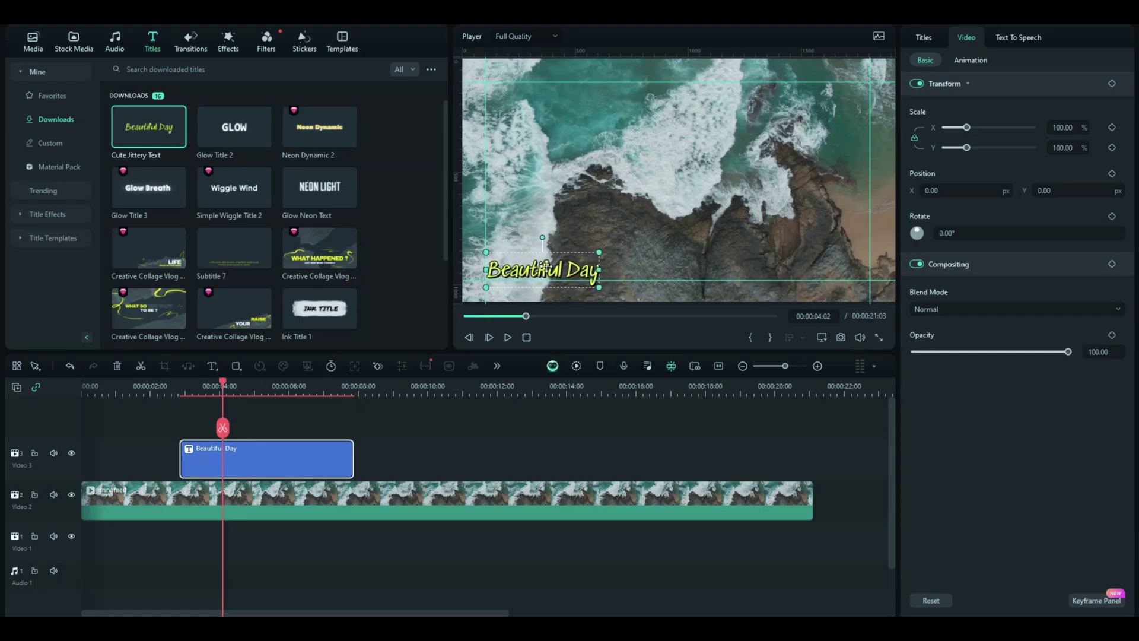
# Insert a copy of the Beautiful Day title on the Video 3 track at the playhead
pyautogui.click(366, 438)
pyautogui.click(333, 461)
pyautogui.click(393, 446)
pyautogui.click(539, 282)
pyautogui.hotkey('ctrl', 'v')
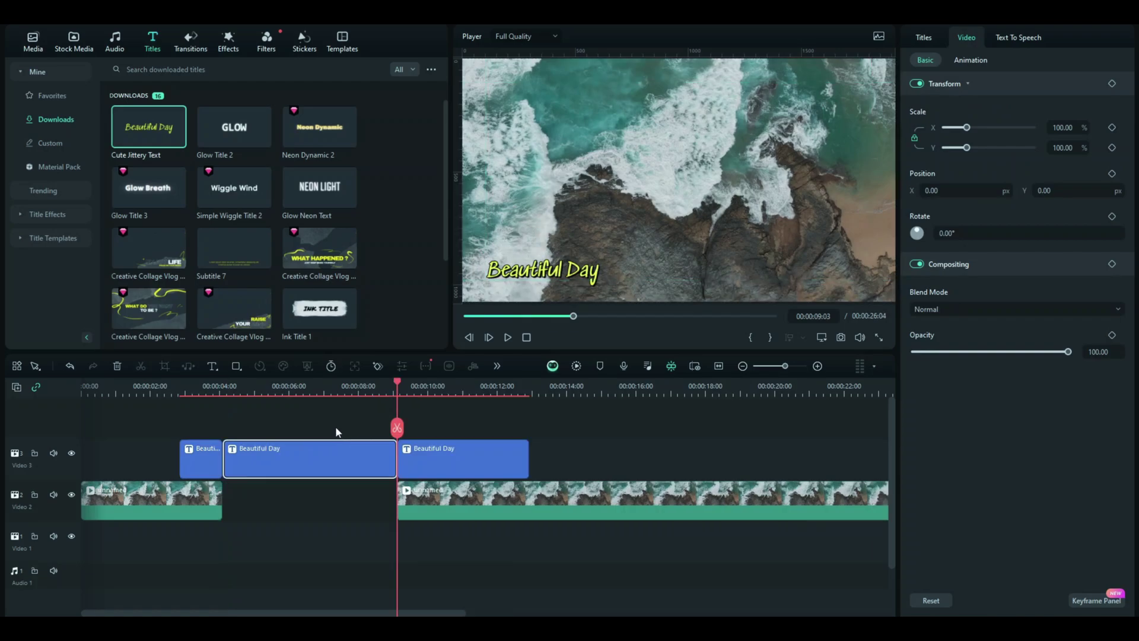
# Close the gap between the two video clip parts and ripple-delete the inserted title copy
pyautogui.moveTo(418, 498); pyautogui.dragTo(247, 498)
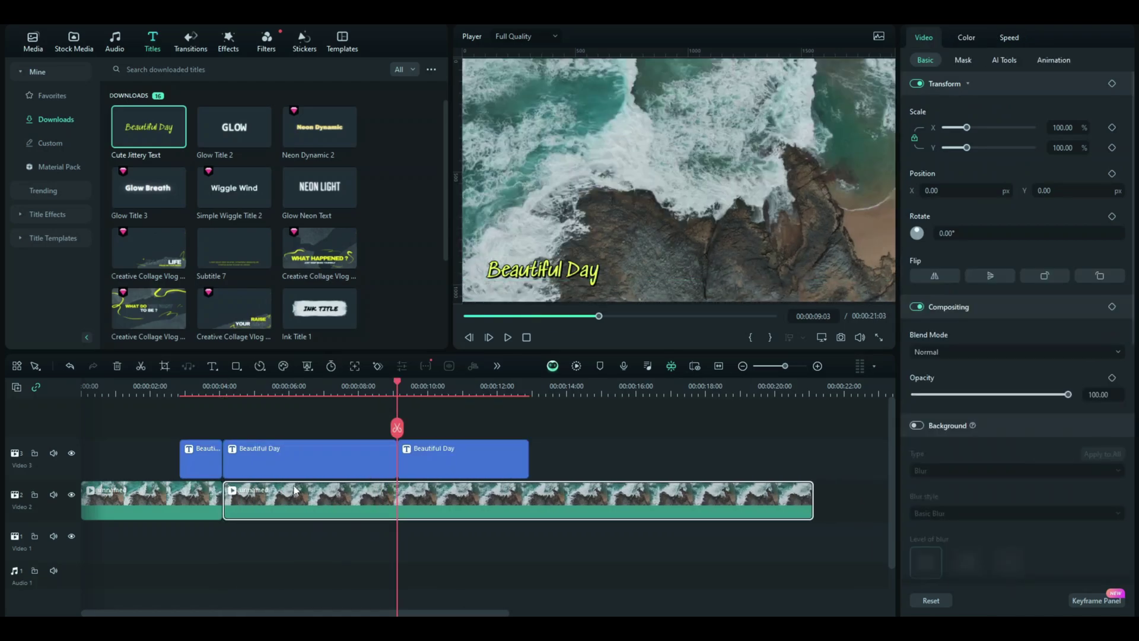
pyautogui.click(330, 453)
pyautogui.hotkey('shift', 'Delete')
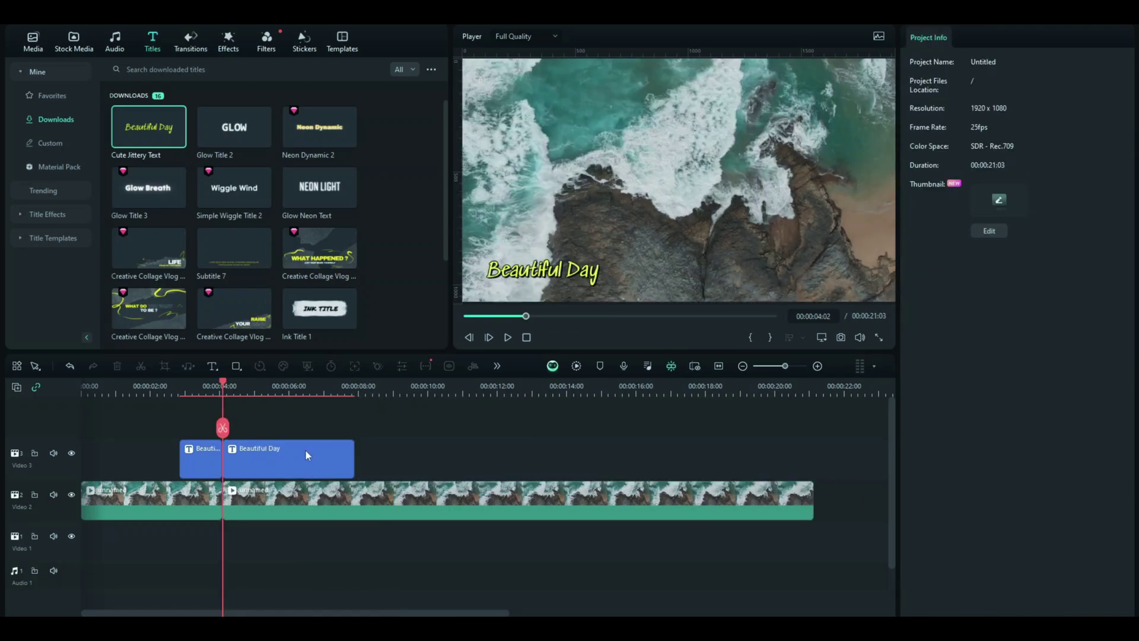
# Move the longer title piece to a new track above the shorter one, aligning their starts, and set the playhead to 00:00:03:17
pyautogui.moveTo(304, 450); pyautogui.dragTo(240, 422)
pyautogui.click(209, 393)
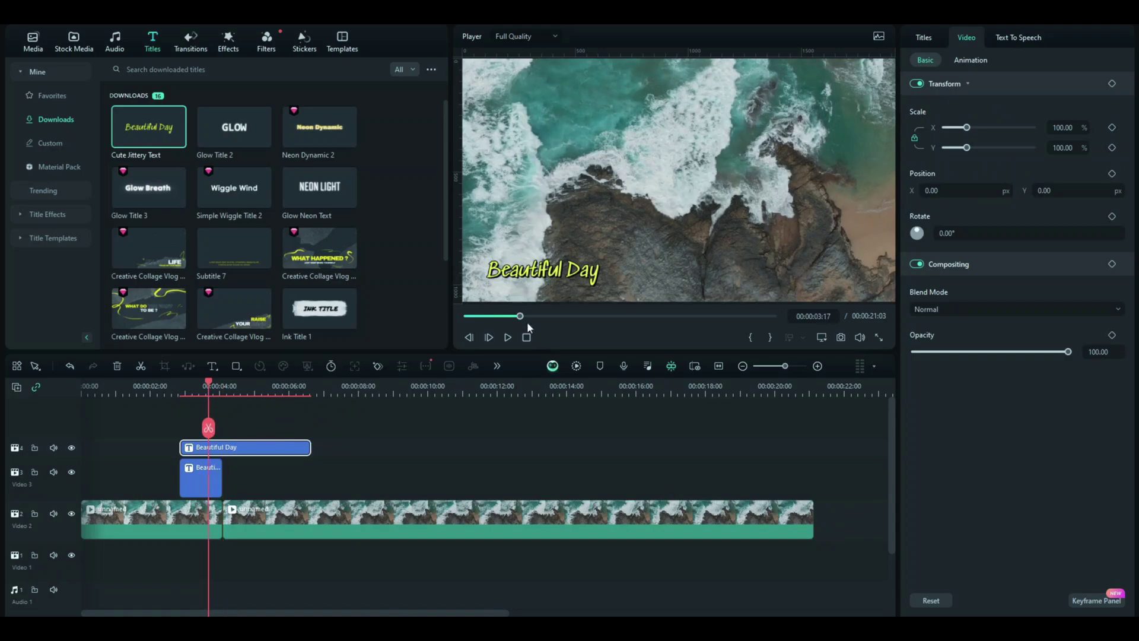
# Move the longer Beautiful Day title to the frame's upper-left corner, aligning it with the left vertical and upper horizontal guides
pyautogui.click(545, 282)
pyautogui.moveTo(535, 269); pyautogui.dragTo(527, 96)
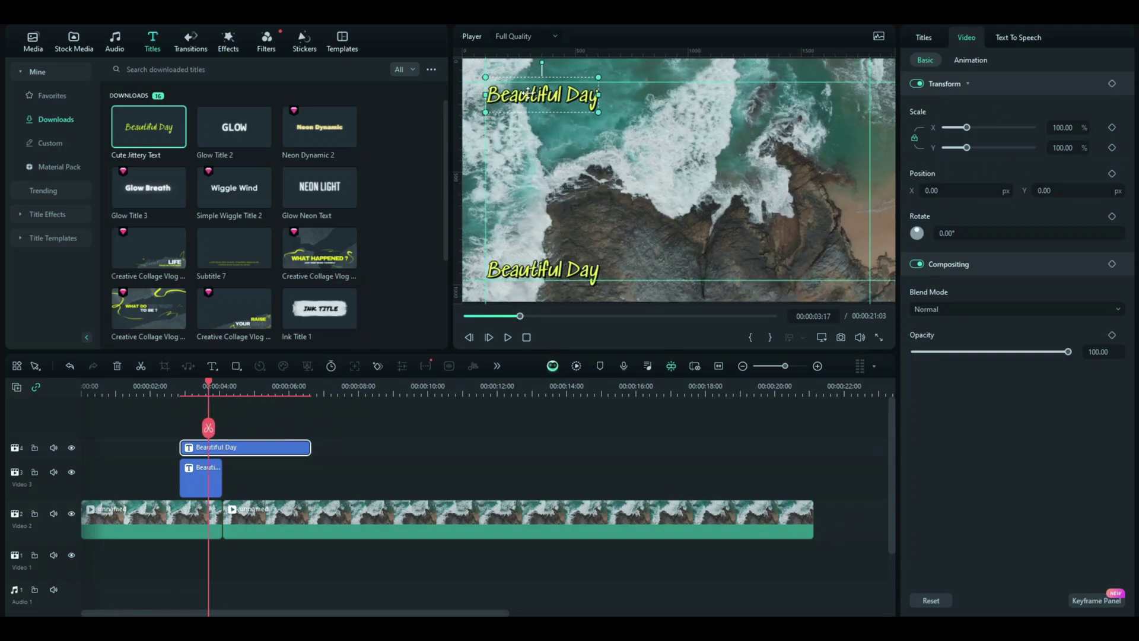
pyautogui.click(557, 463)
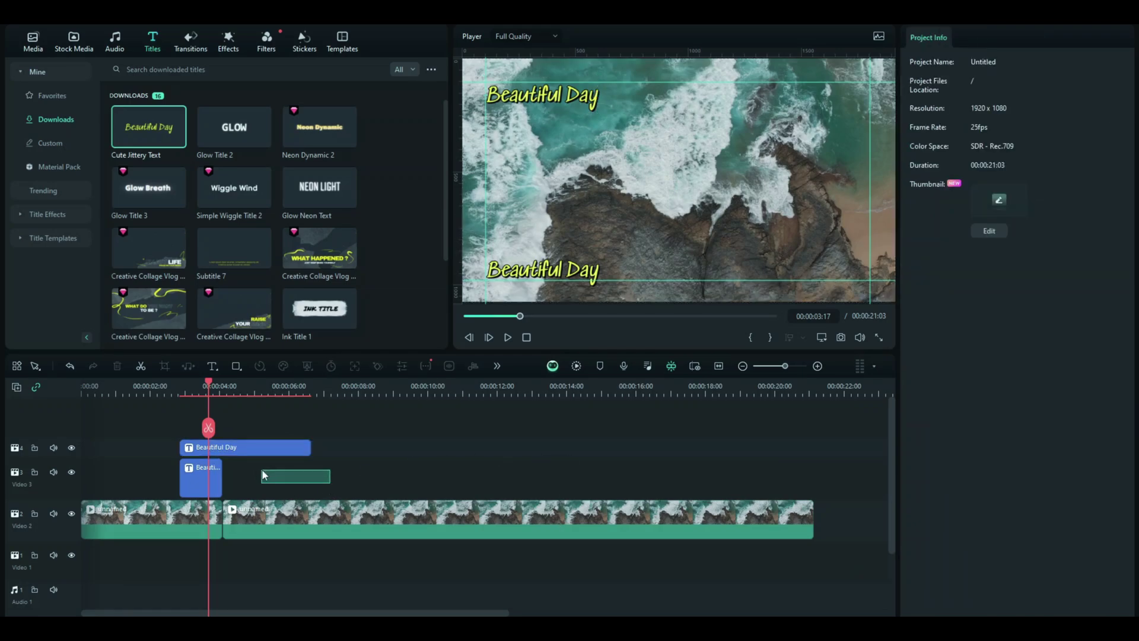
pyautogui.moveTo(262, 471); pyautogui.dragTo(291, 459)
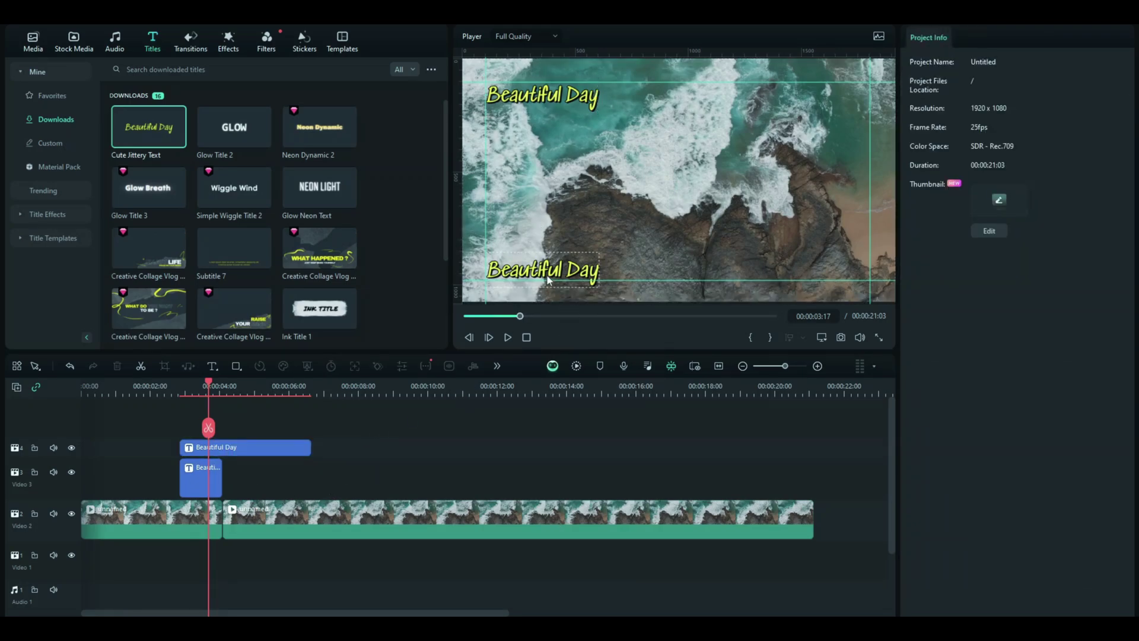
pyautogui.click(540, 95)
pyautogui.click(569, 461)
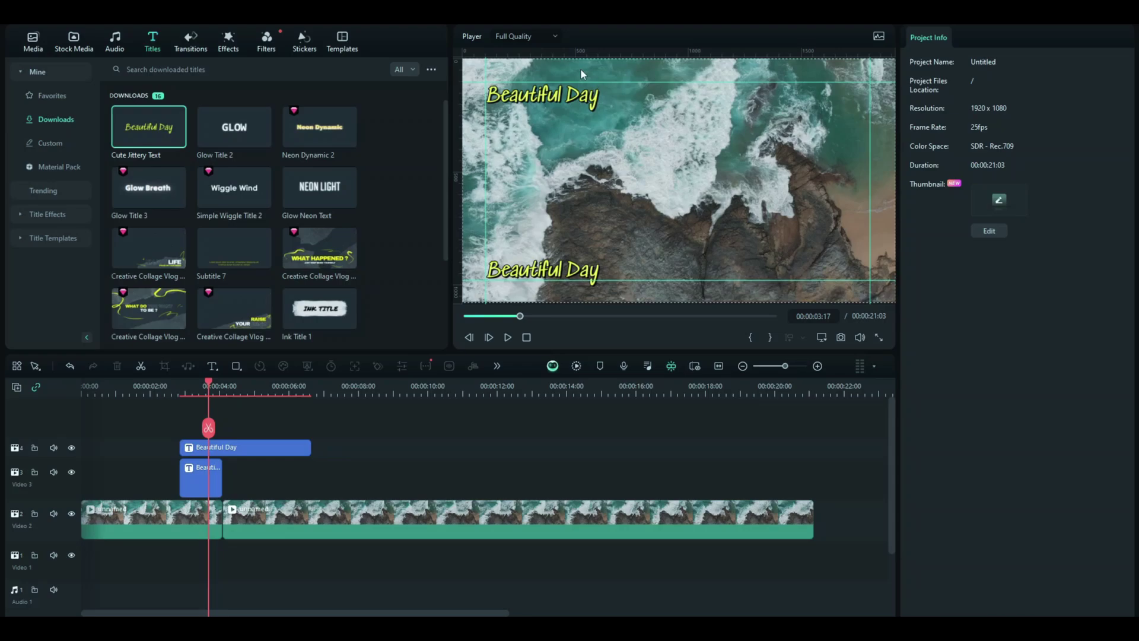
# Shift the lower Beautiful Day title along the lower horizontal guide to about the horizontal centre of the frame
pyautogui.click(550, 102)
pyautogui.click(578, 272)
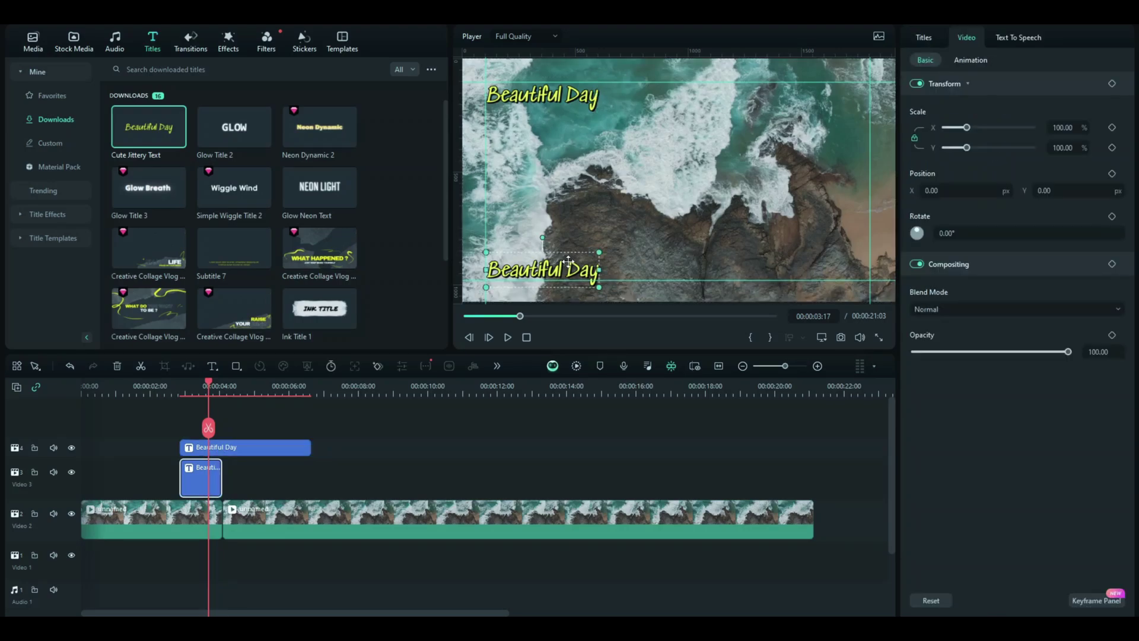
pyautogui.moveTo(563, 270); pyautogui.dragTo(694, 269)
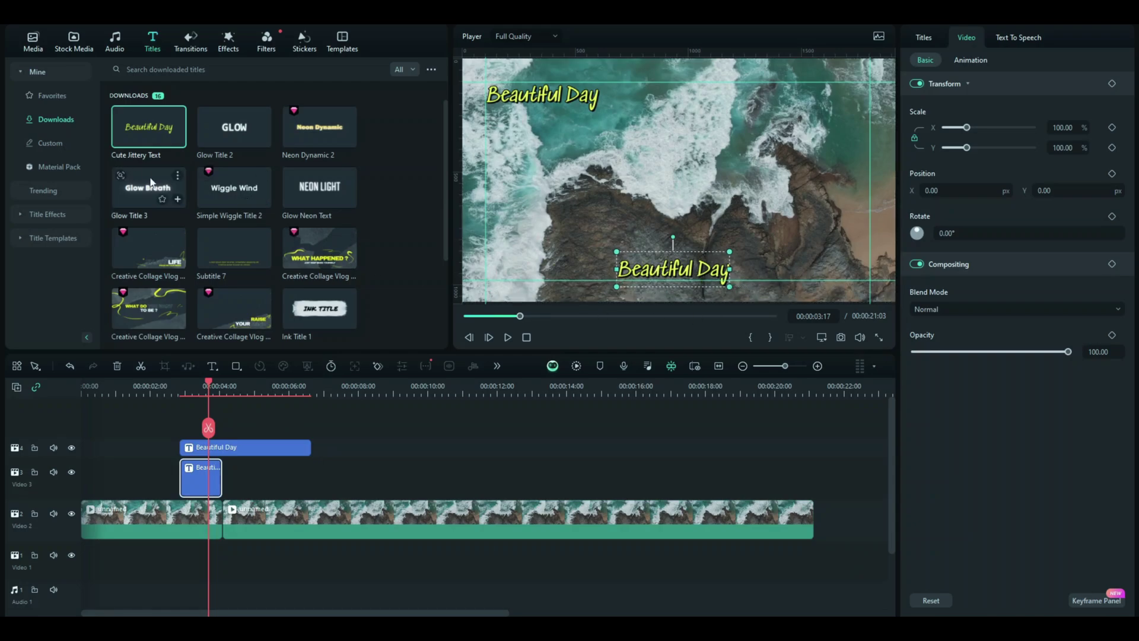
# Preview the Subtitle 7 title from the downloaded titles
pyautogui.scroll(-2, 287, 233)
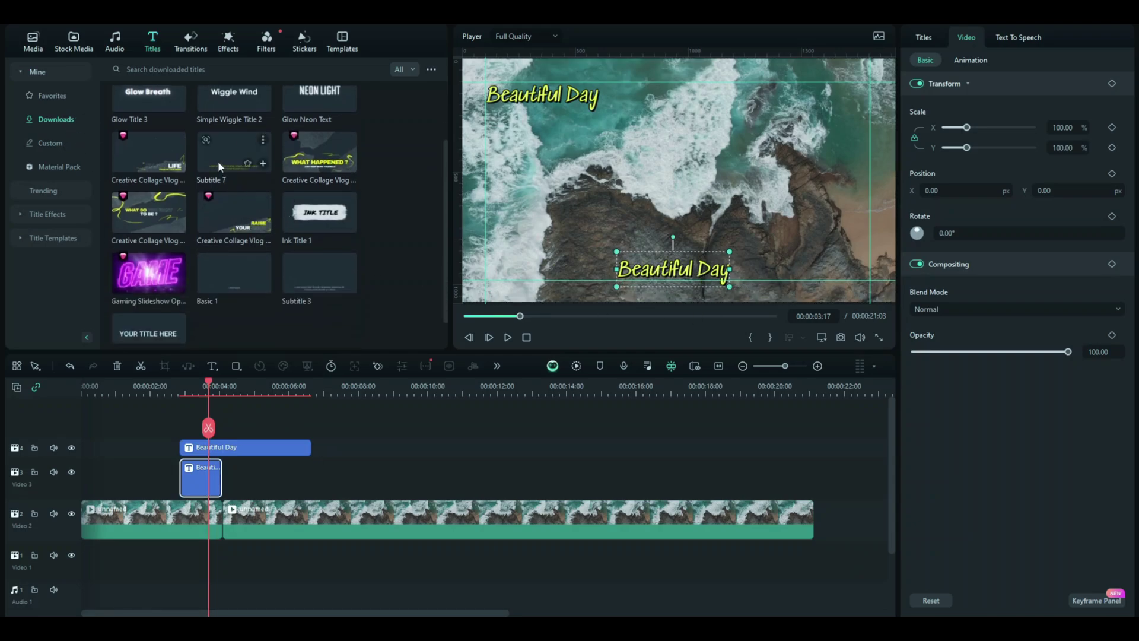
pyautogui.click(247, 167)
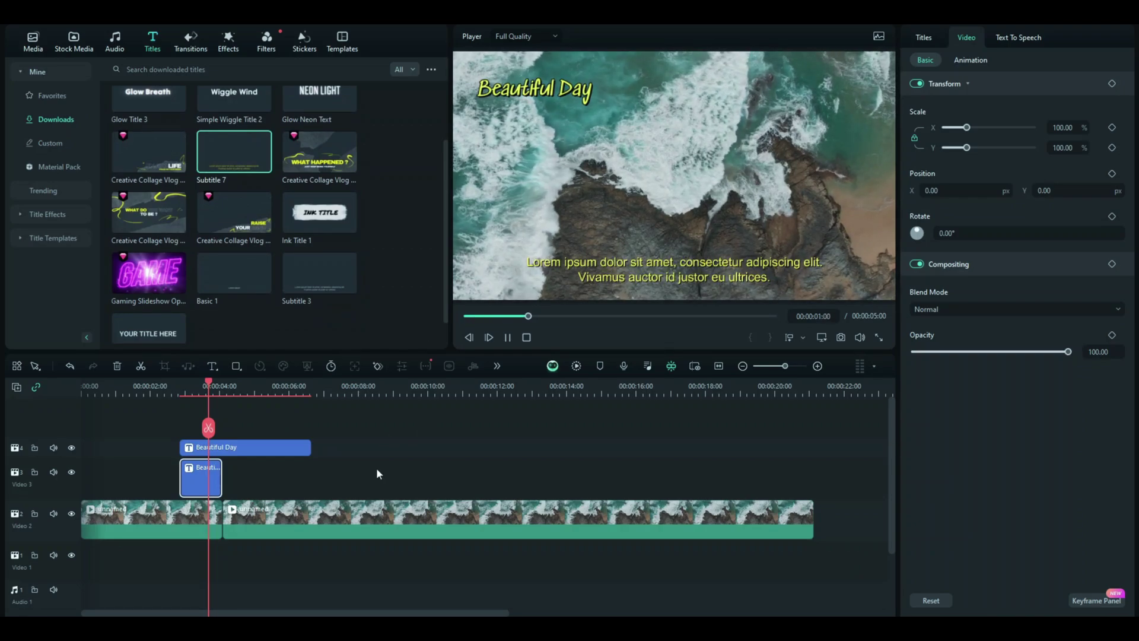
# Delete both Beautiful Day titles from the timeline and return the playhead to the start
pyautogui.moveTo(379, 426); pyautogui.dragTo(191, 485)
pyautogui.press('Delete')
pyautogui.moveTo(299, 388); pyautogui.dragTo(232, 390)
pyautogui.moveTo(219, 440); pyautogui.dragTo(83, 505)
pyautogui.moveTo(137, 386); pyautogui.dragTo(26, 423)
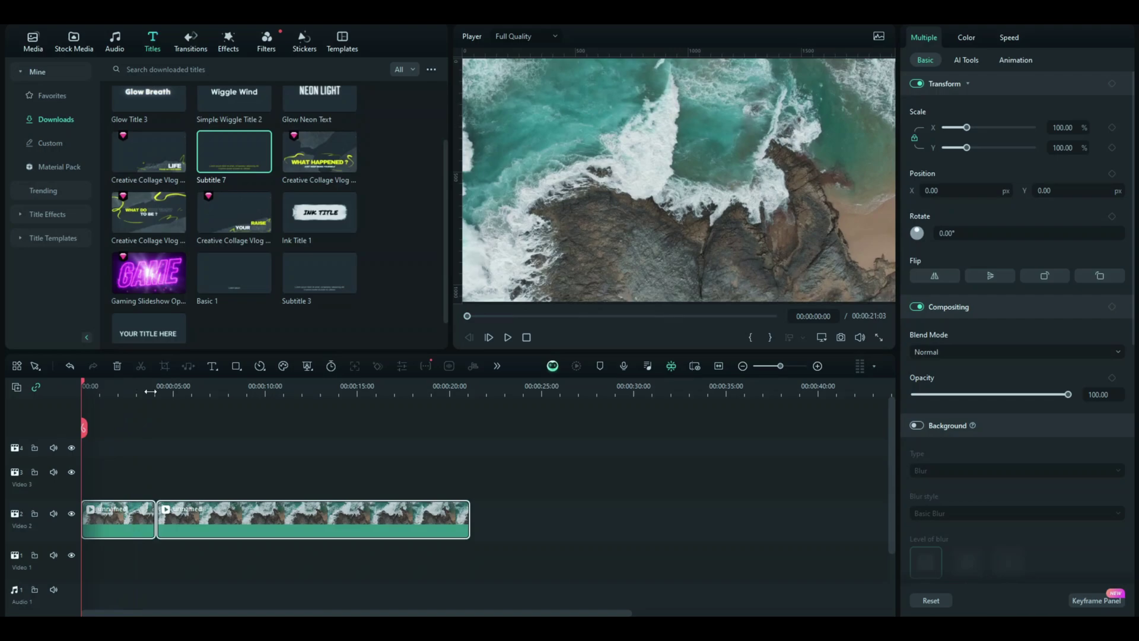
pyautogui.moveTo(150, 391); pyautogui.dragTo(73, 497)
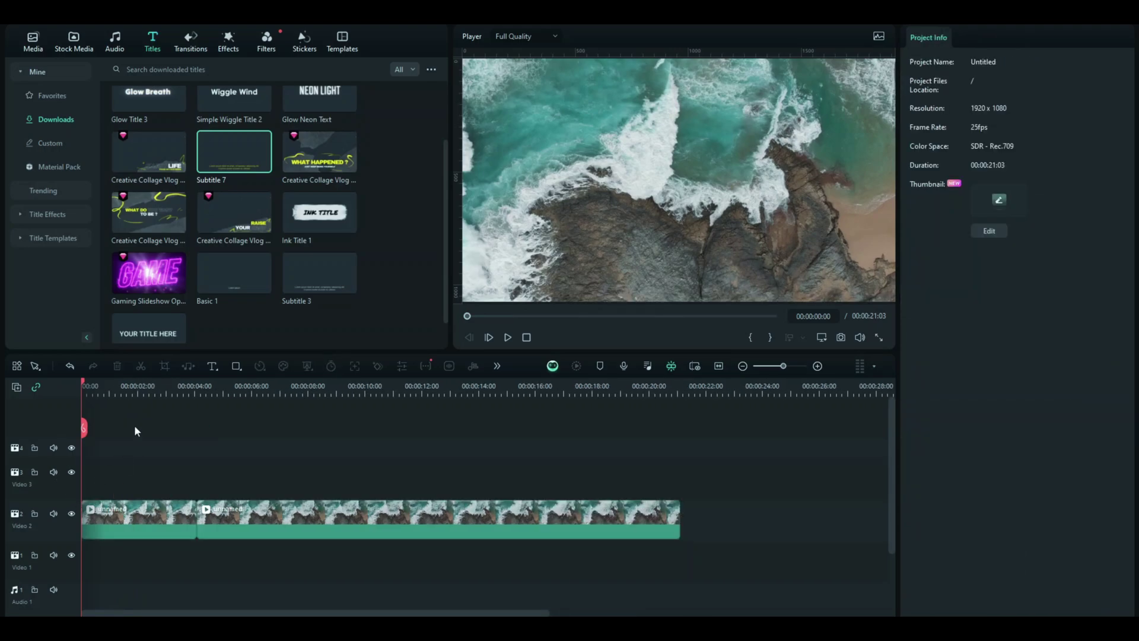
pyautogui.moveTo(136, 387); pyautogui.dragTo(173, 393)
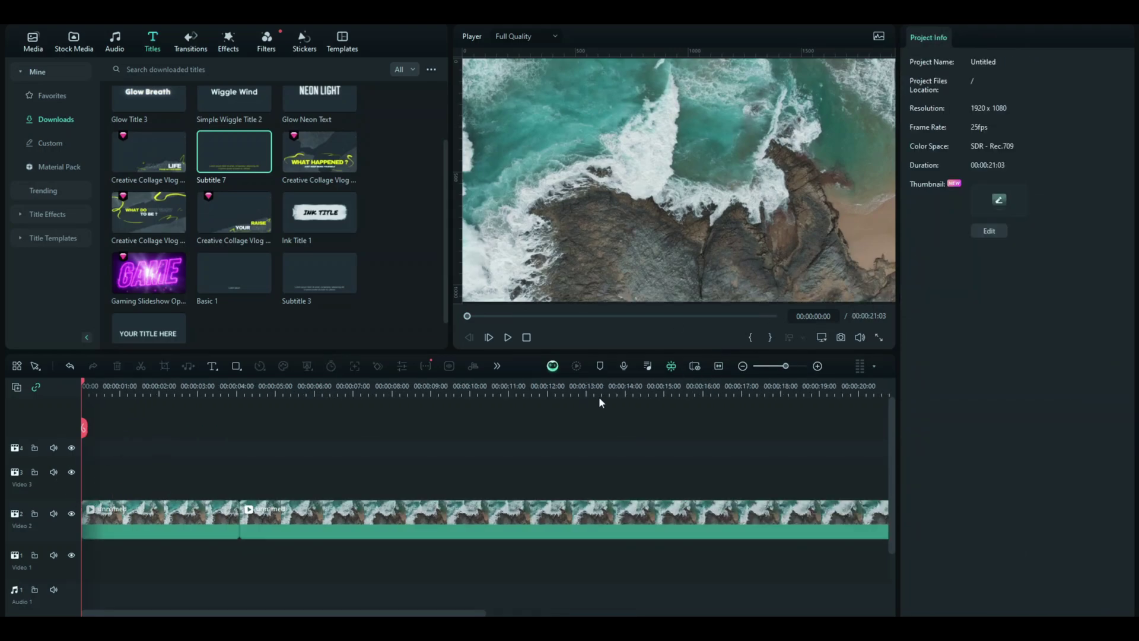
pyautogui.moveTo(558, 396); pyautogui.dragTo(592, 411)
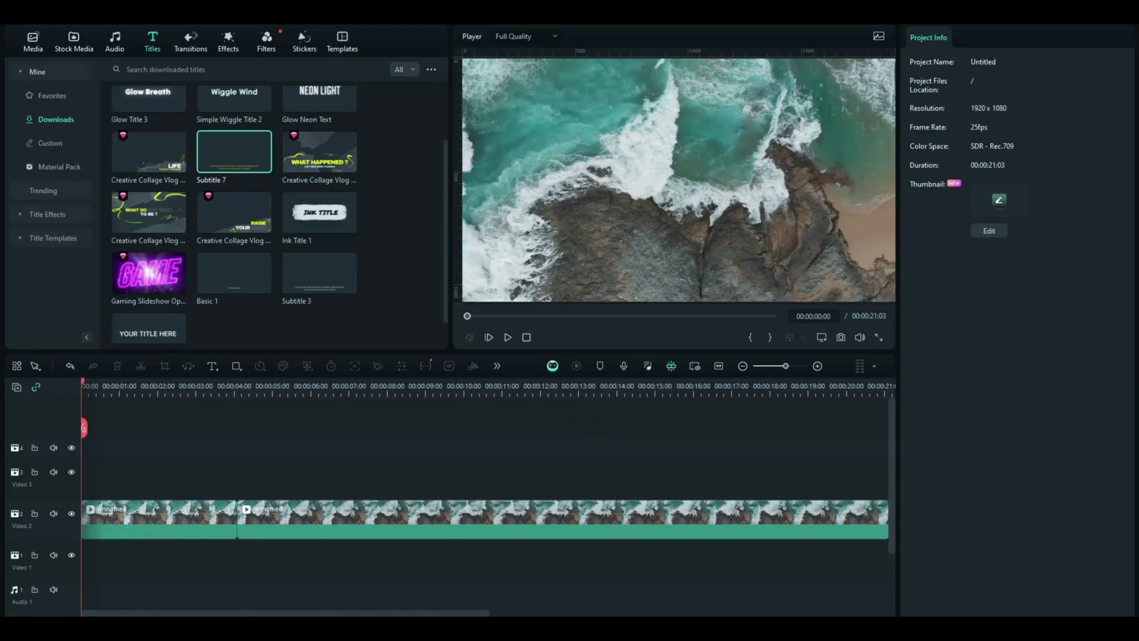